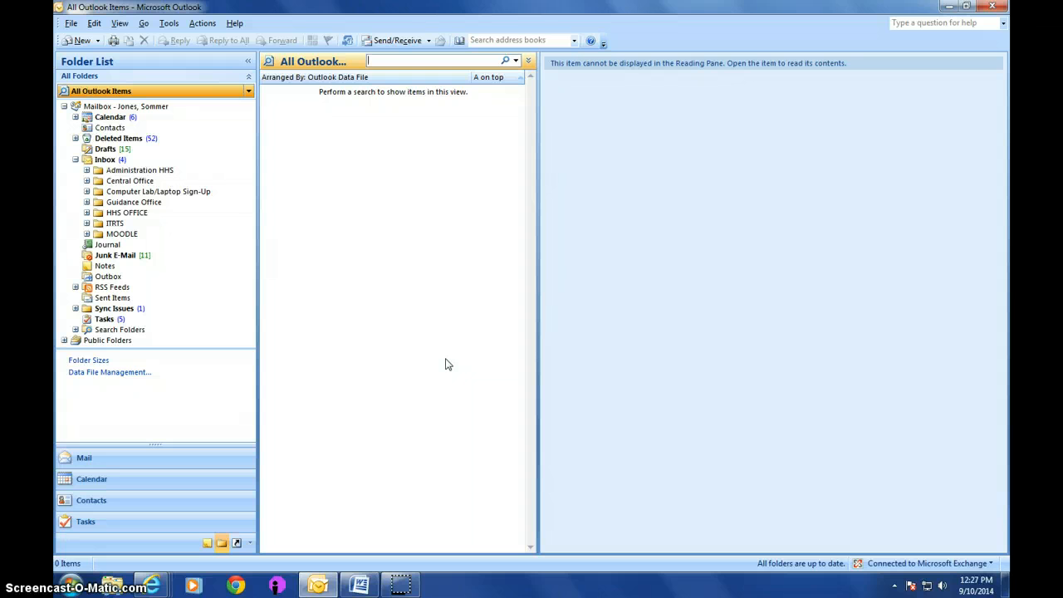
{"action": "left_click", "coordinate": [374, 443]}
{"action": "left_click", "coordinate": [65, 341]}
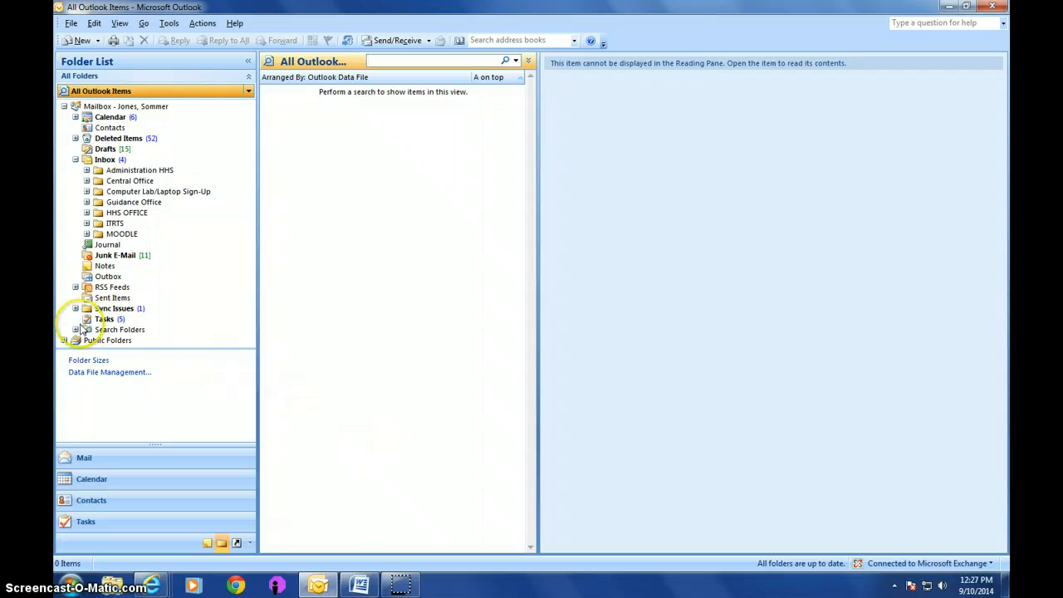
{"action": "left_click", "coordinate": [233, 392]}
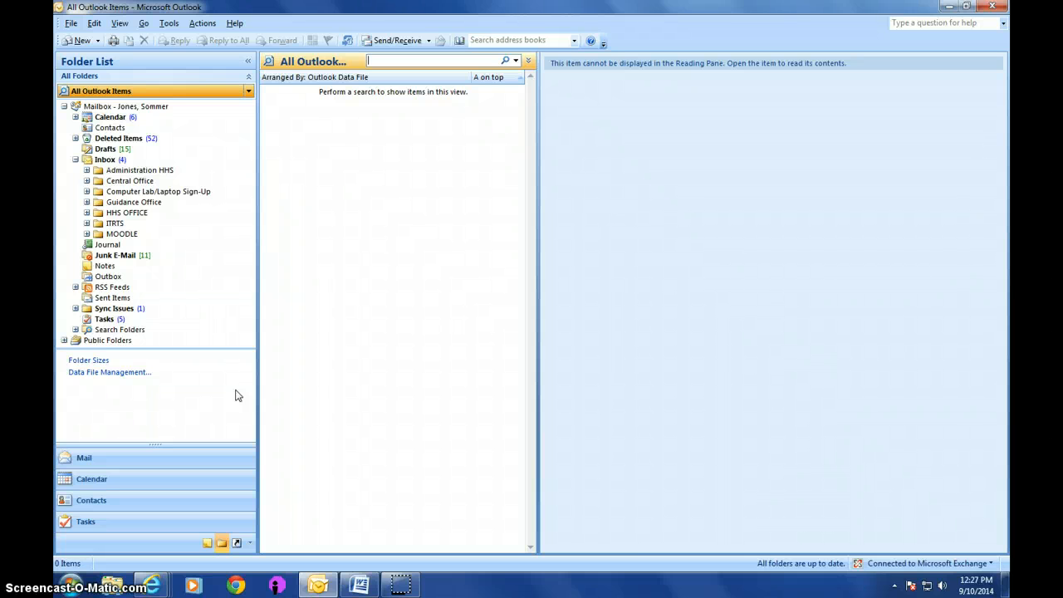
{"action": "left_click", "coordinate": [188, 356]}
{"action": "left_click", "coordinate": [232, 520]}
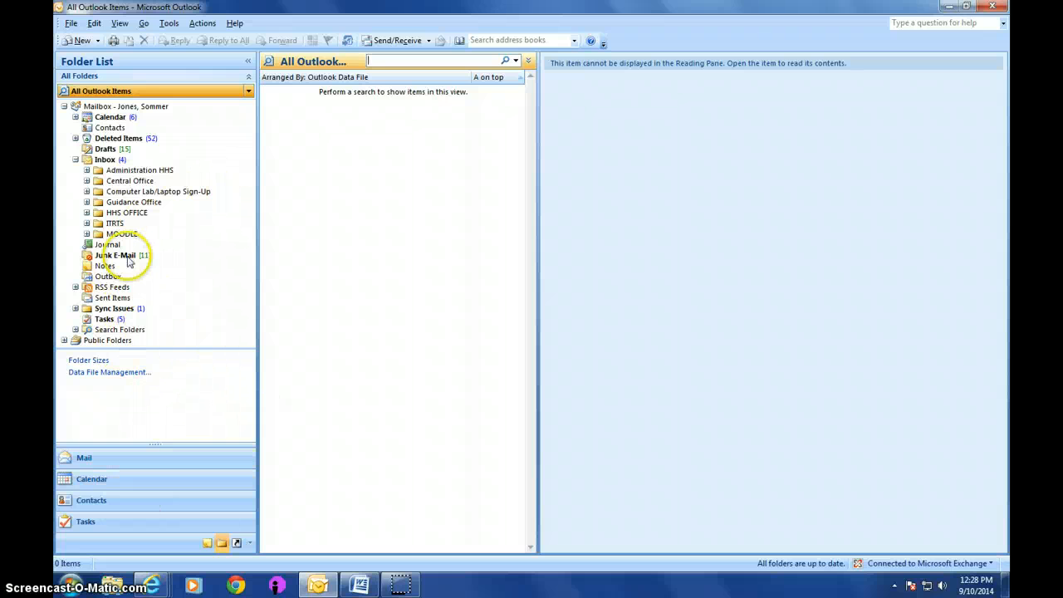
Step: View the Inbox messages, expand its subfolders and open the Administration HHS folder
{"action": "left_click", "coordinate": [76, 159]}
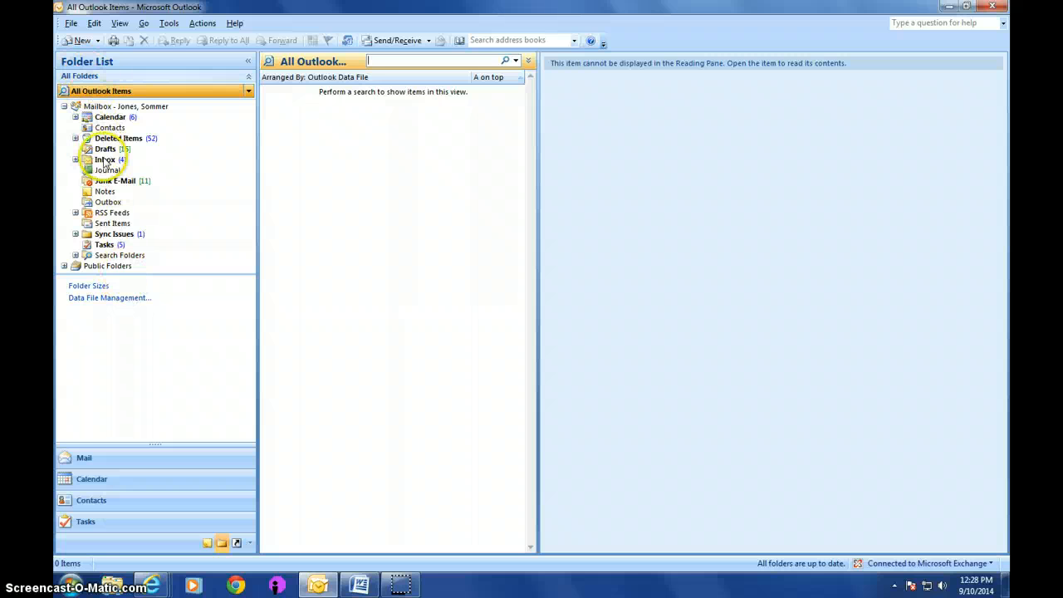
{"action": "left_click", "coordinate": [105, 160]}
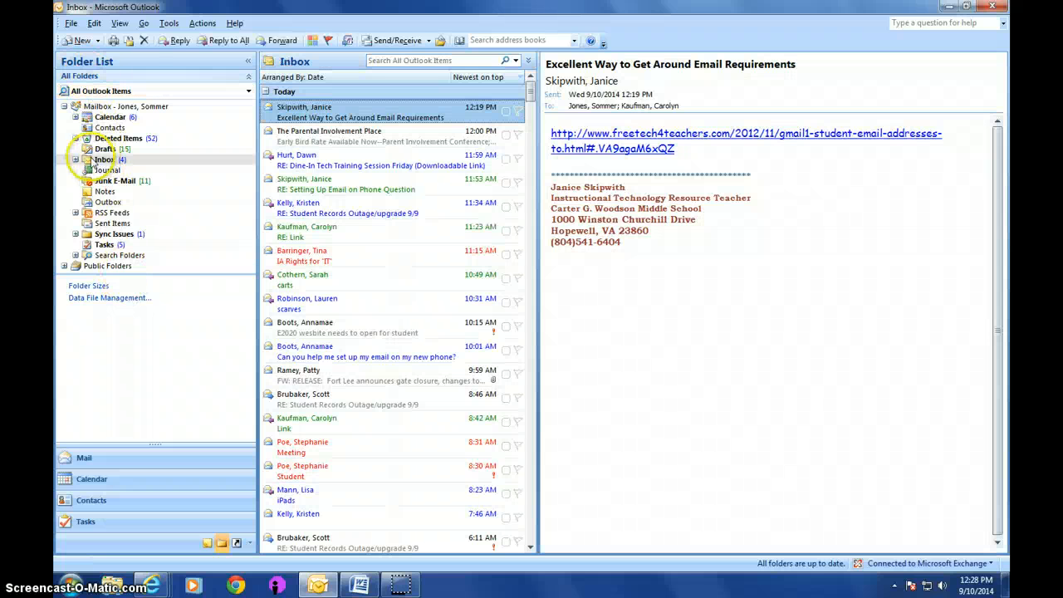
{"action": "left_click", "coordinate": [76, 160]}
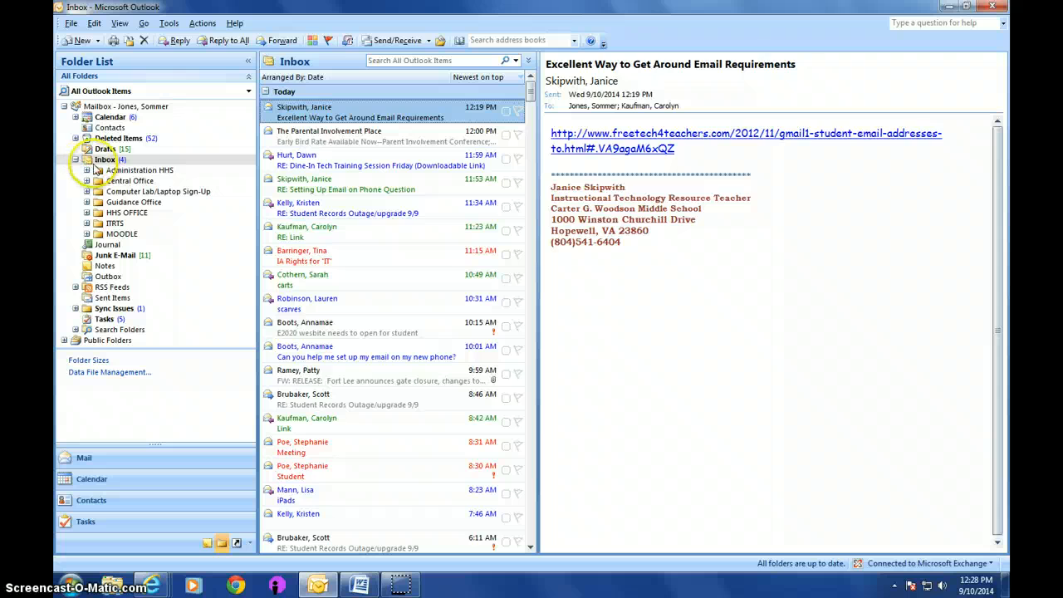
{"action": "left_click", "coordinate": [133, 170]}
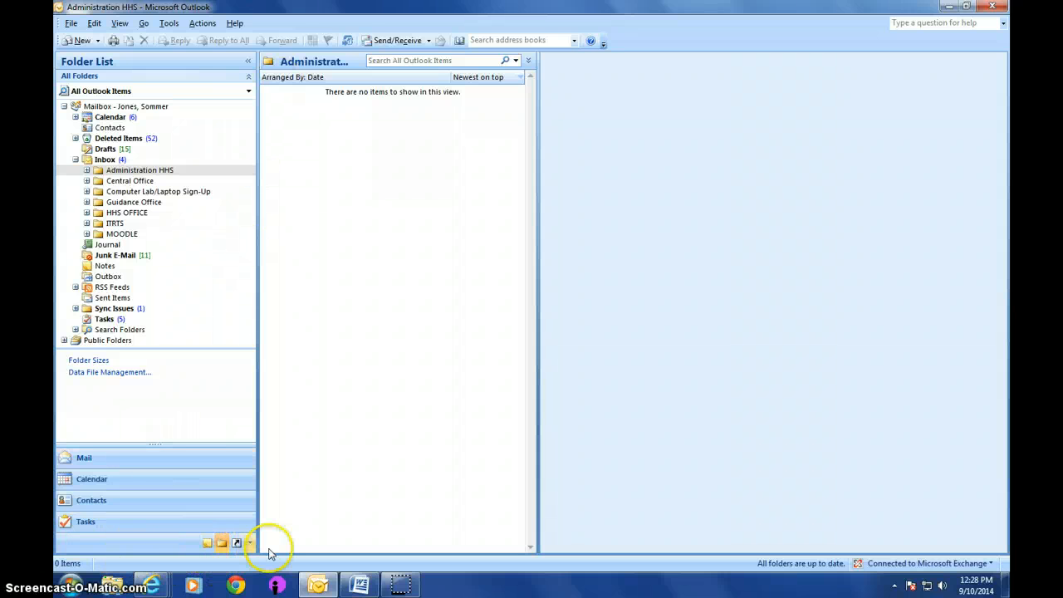
Step: Expand Public Folders and All Public Folders in the folder list, and look through the HHS folder's contents before collapsing it
{"action": "left_click", "coordinate": [221, 544]}
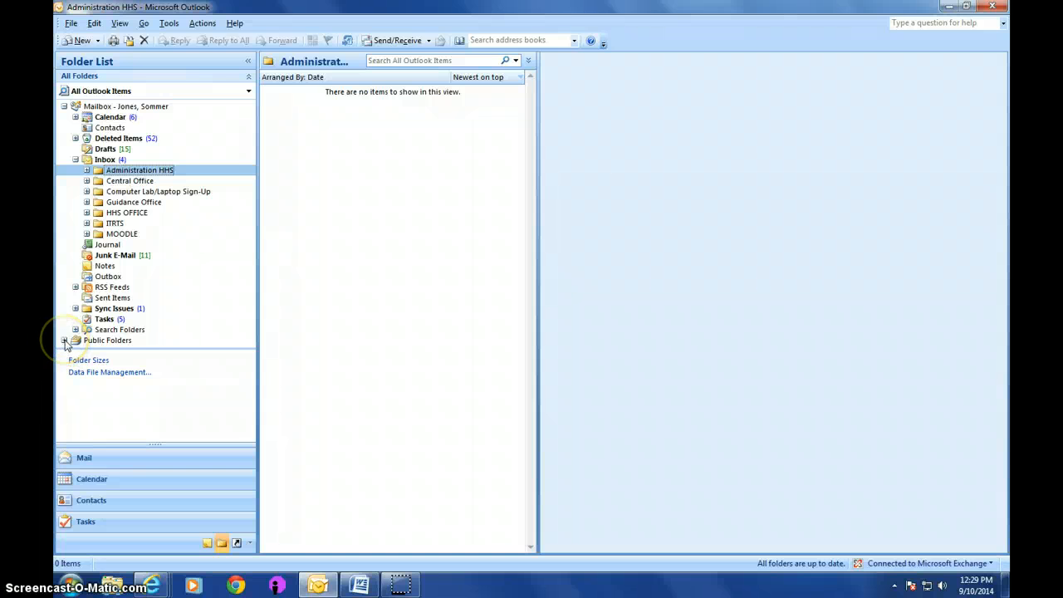
{"action": "double_click", "coordinate": [117, 341]}
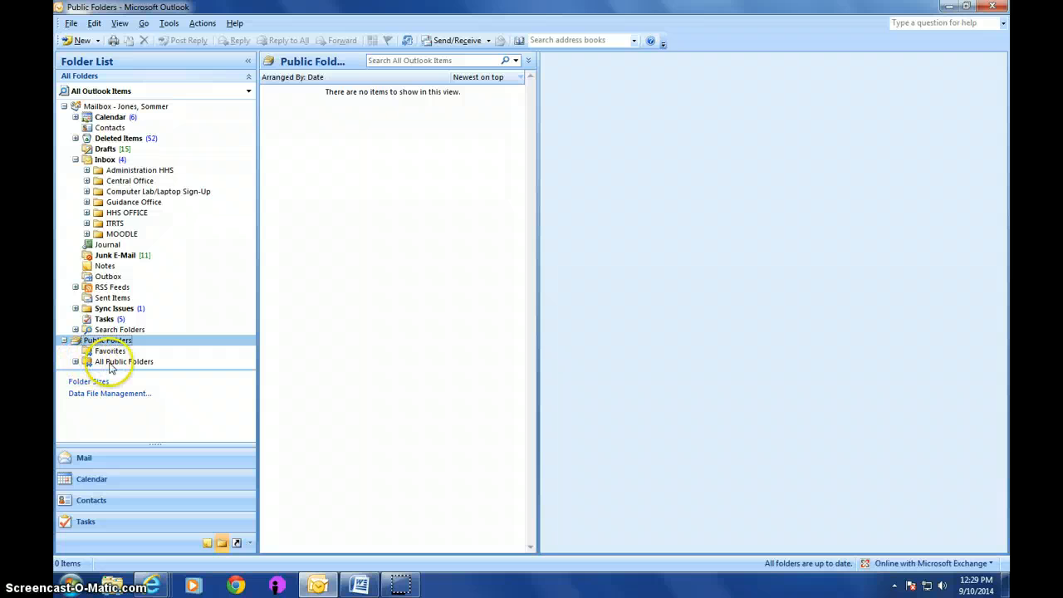
{"action": "left_click", "coordinate": [110, 364]}
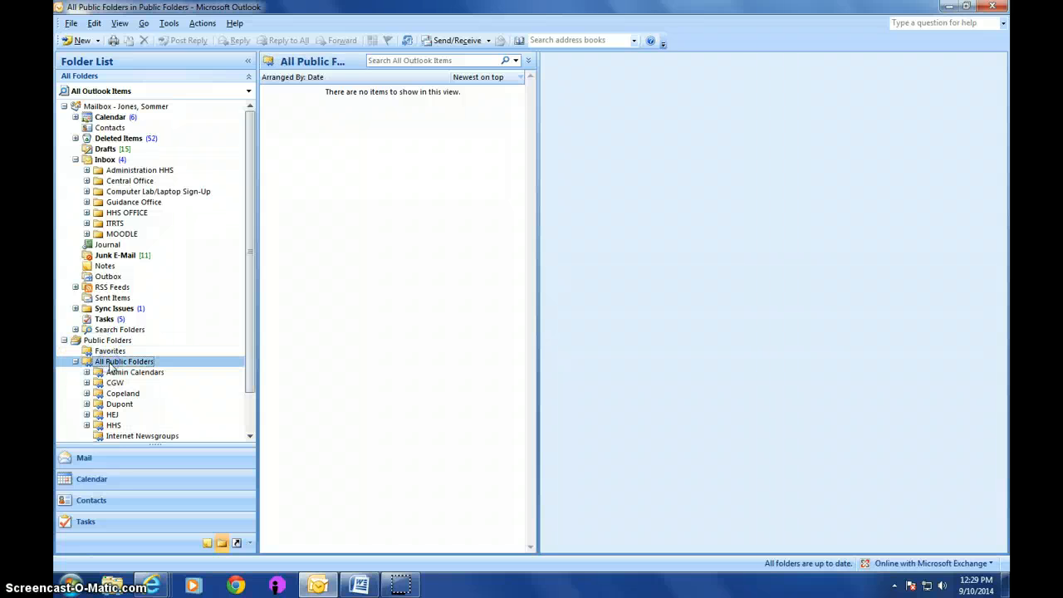
{"action": "left_click_drag", "start_coordinate": [244, 278], "coordinate": [249, 343]}
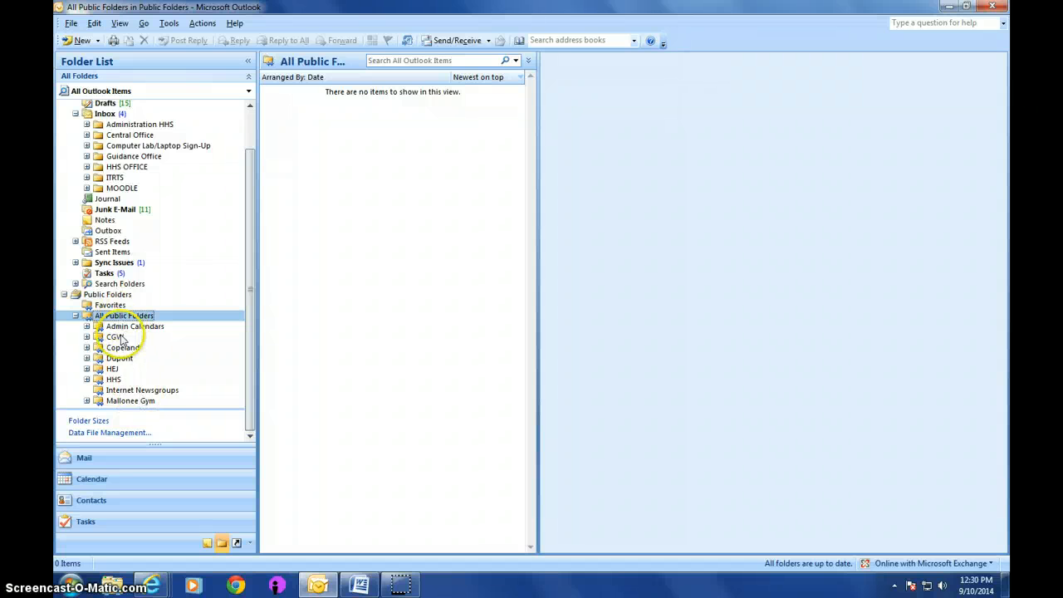
{"action": "double_click", "coordinate": [116, 380]}
{"action": "scroll", "coordinate": [120, 383], "scroll_direction": "down", "scroll_amount": 6}
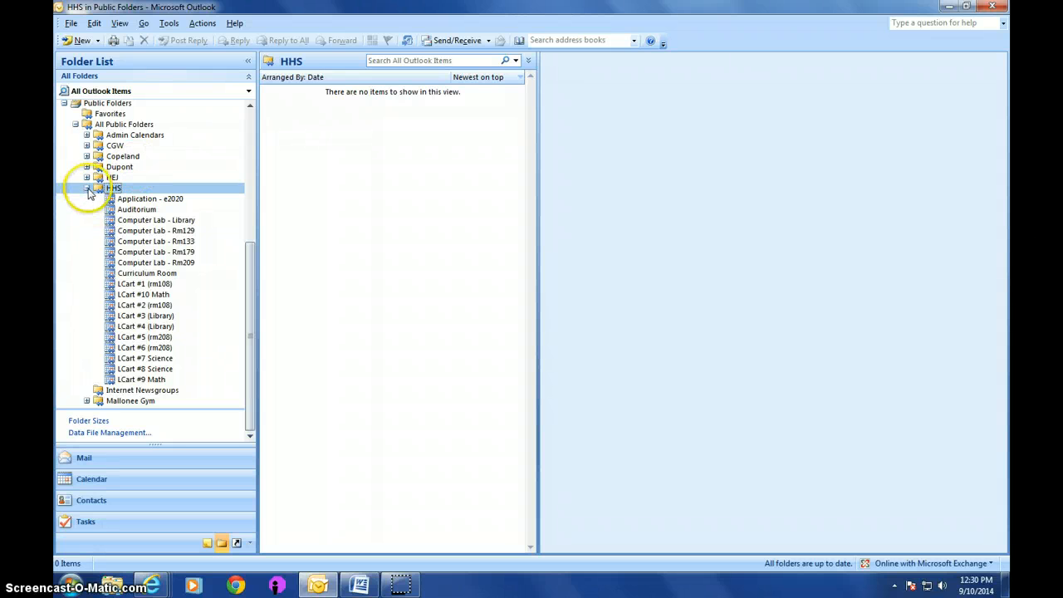
{"action": "left_click", "coordinate": [86, 189]}
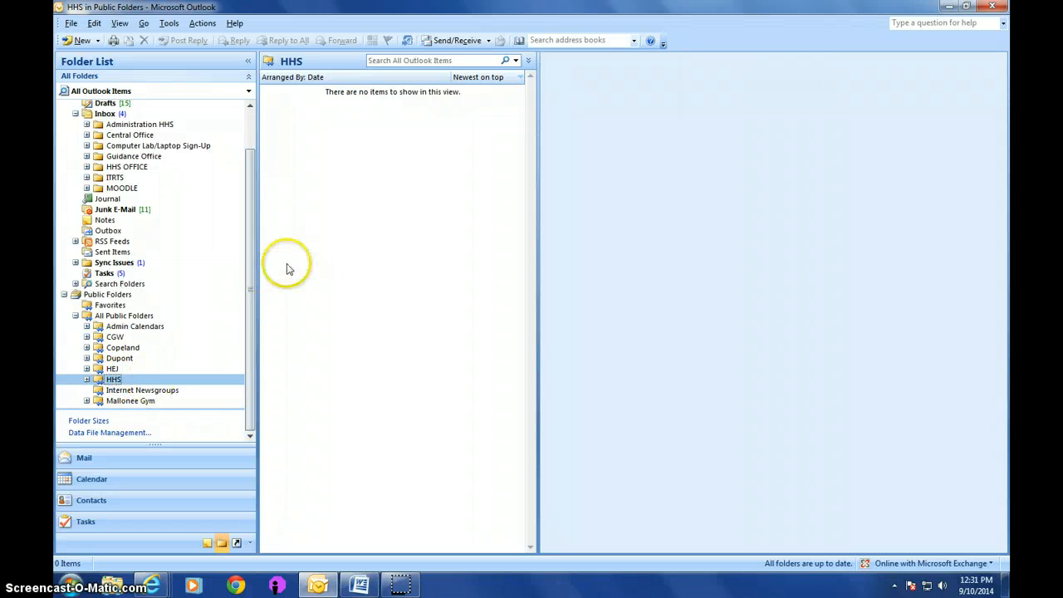
{"action": "left_click_drag", "start_coordinate": [249, 297], "coordinate": [253, 222]}
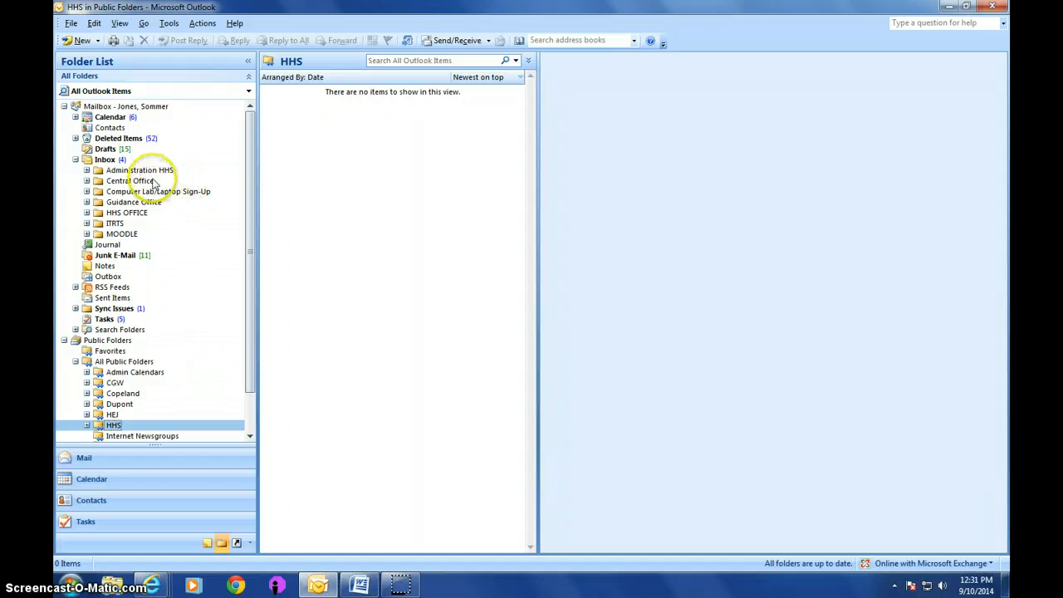
{"action": "left_click", "coordinate": [105, 160]}
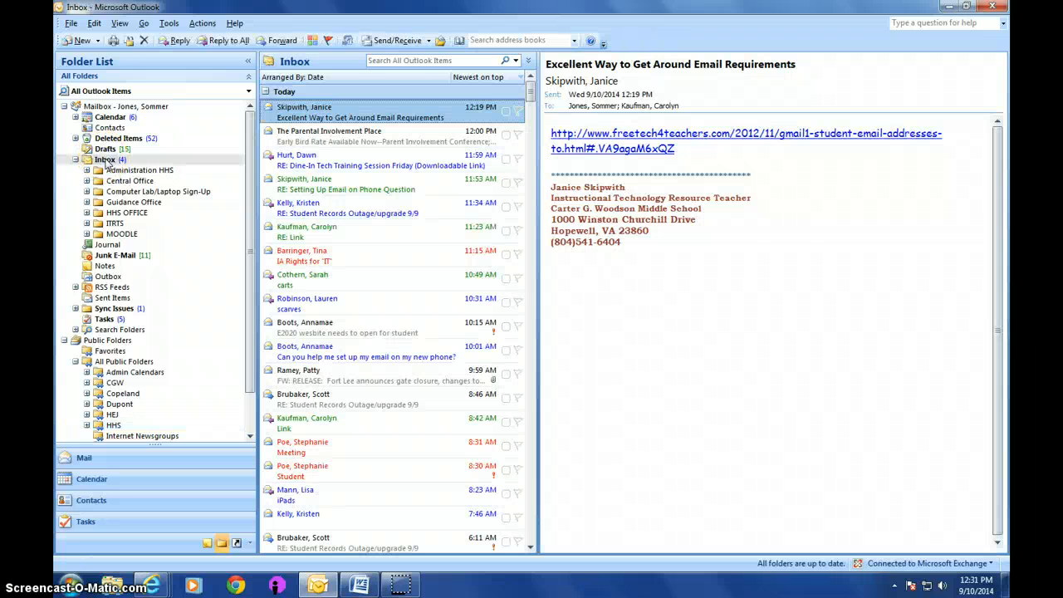
{"action": "left_click", "coordinate": [72, 25]}
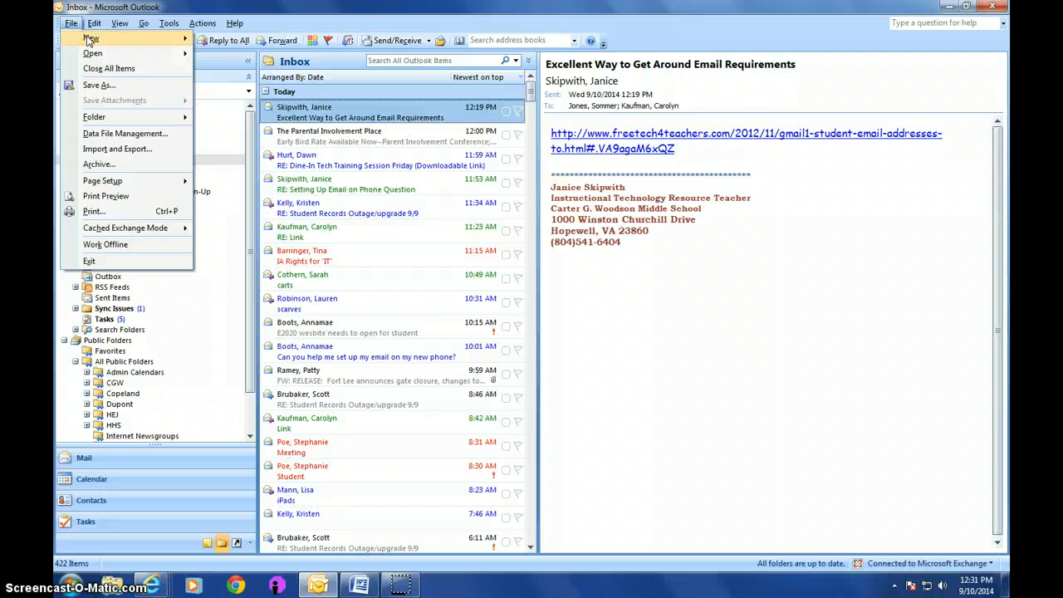
{"action": "mouse_move", "coordinate": [93, 39]}
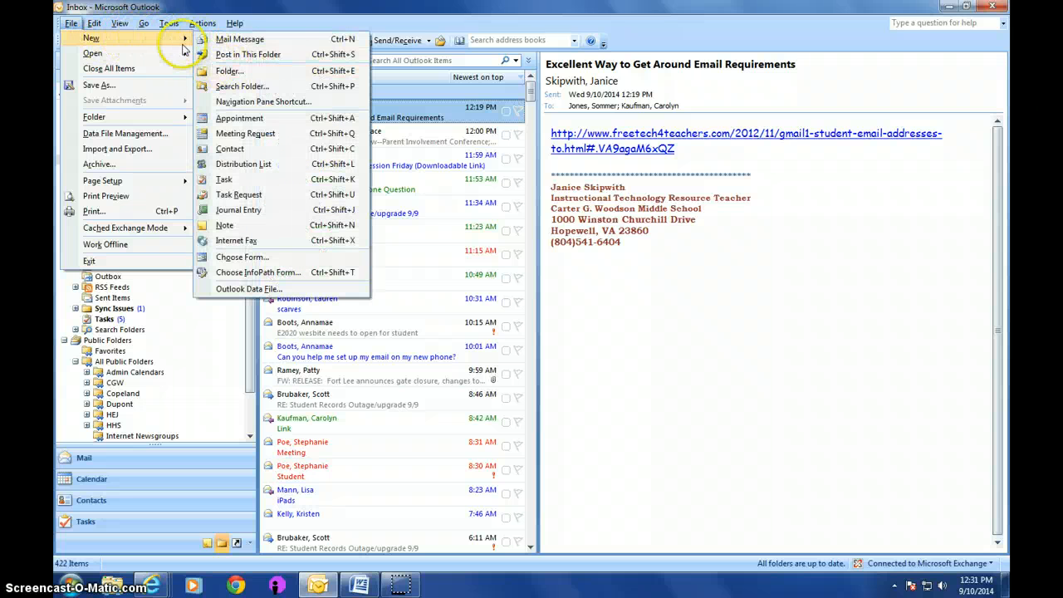
{"action": "left_click", "coordinate": [228, 73]}
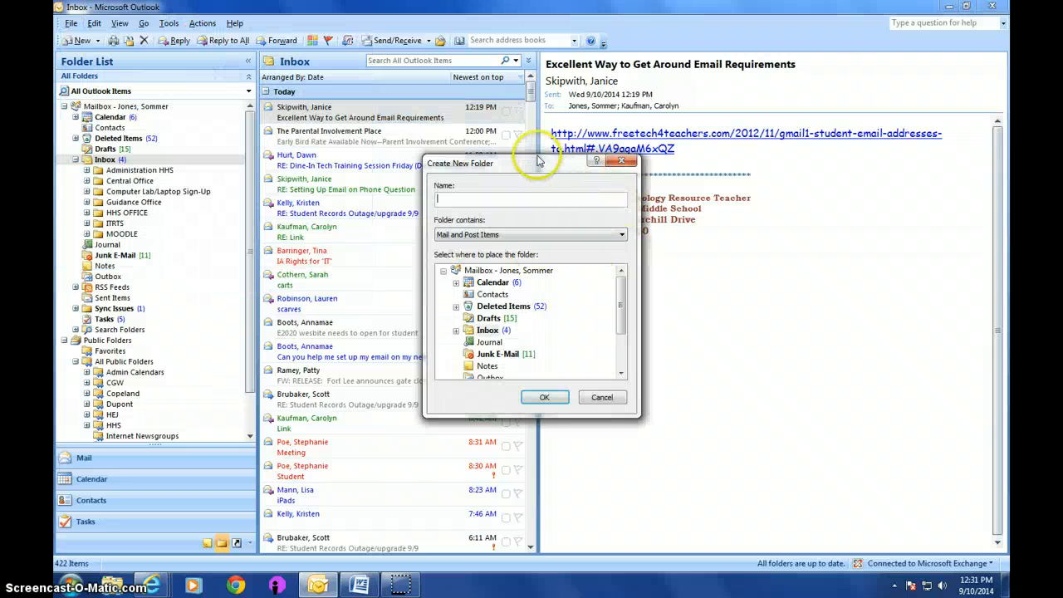
{"action": "left_click_drag", "start_coordinate": [519, 159], "coordinate": [386, 138]}
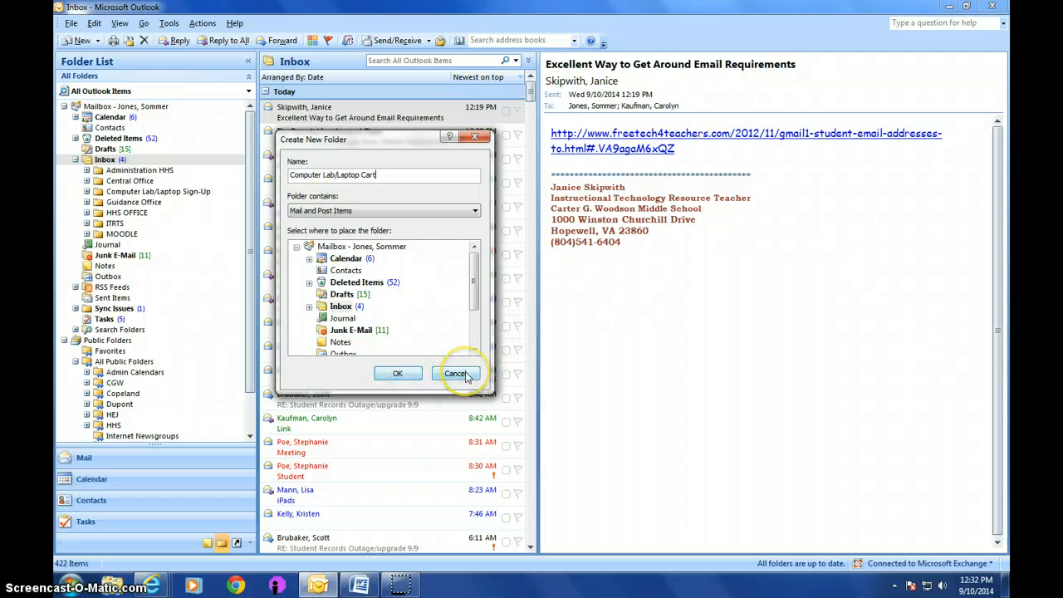
{"action": "left_click", "coordinate": [456, 374]}
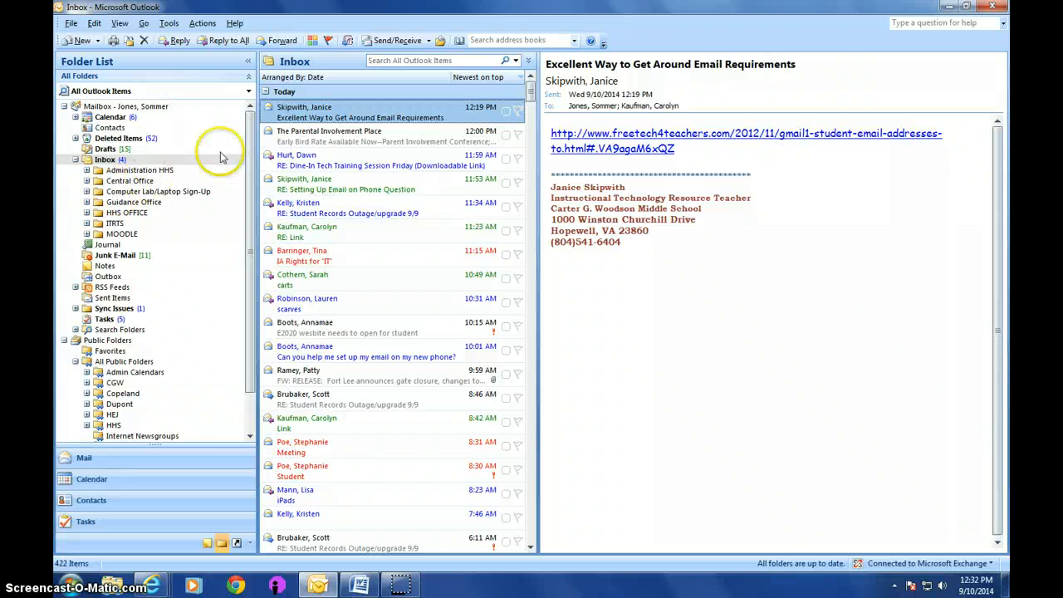
Step: Copy the HHS folder from All Public Folders into the mailbox's Inbox
{"action": "scroll", "coordinate": [249, 166], "scroll_direction": "down", "scroll_amount": 2}
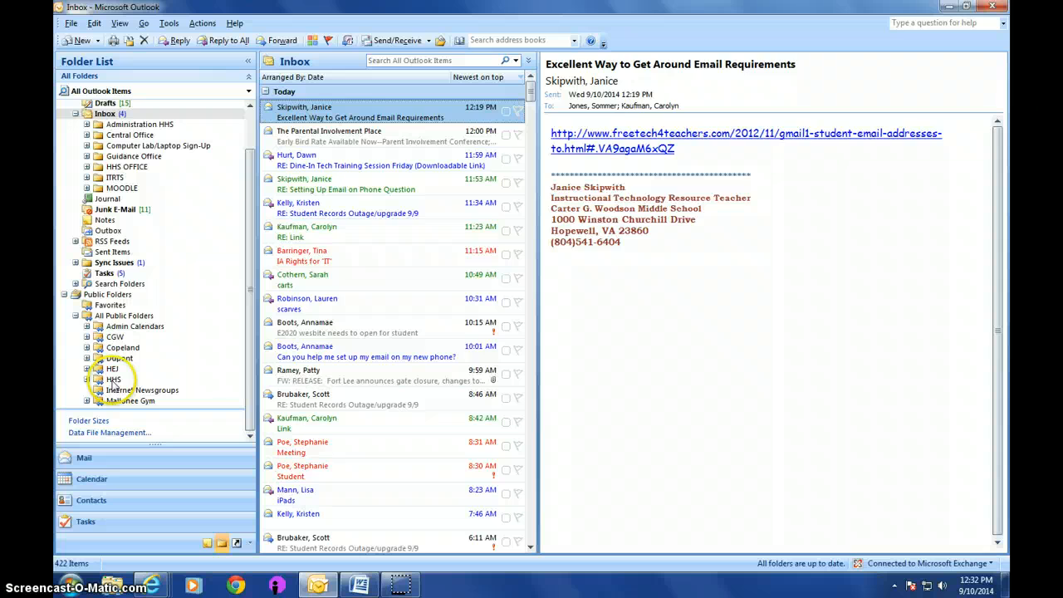
{"action": "left_click", "coordinate": [114, 379]}
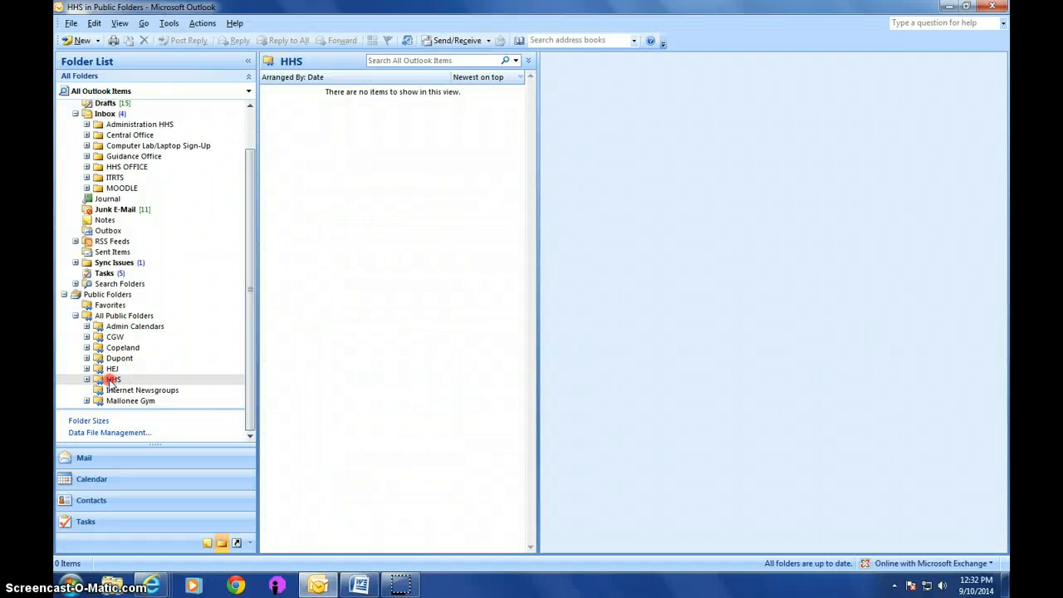
{"action": "right_click", "coordinate": [111, 380]}
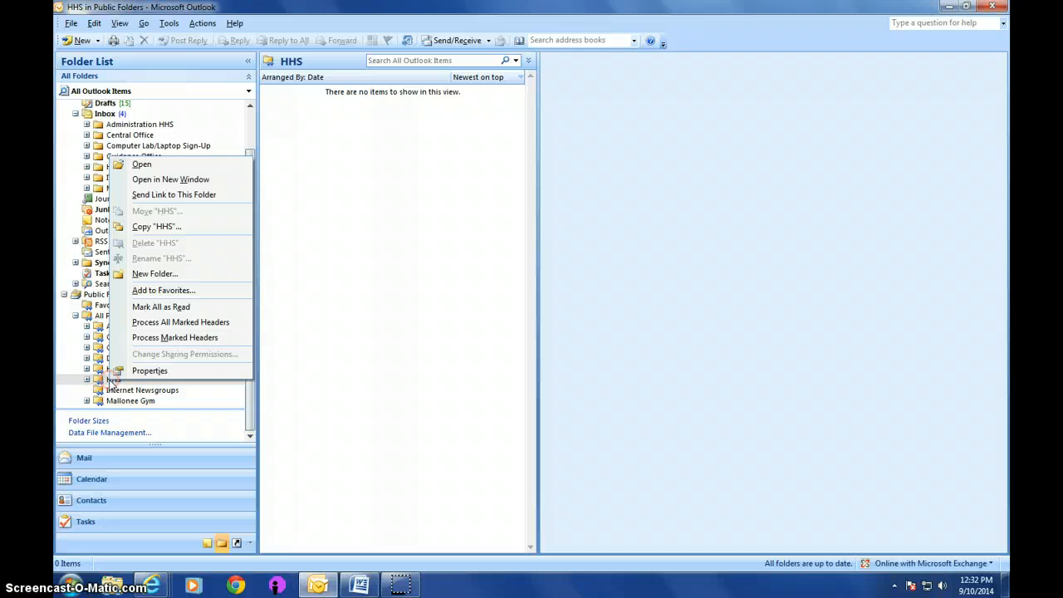
{"action": "left_click", "coordinate": [147, 231]}
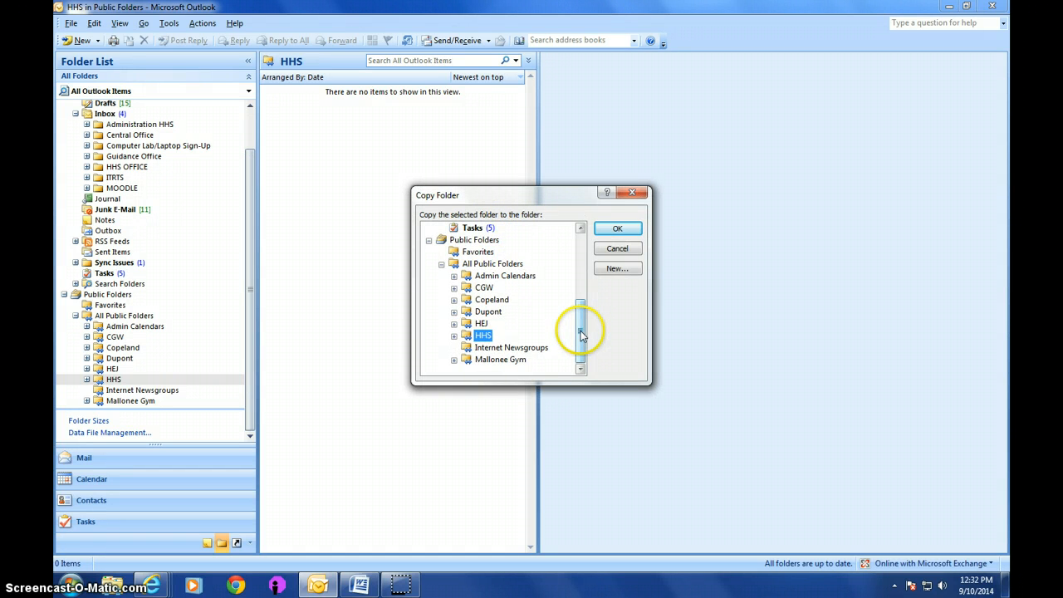
{"action": "left_click_drag", "start_coordinate": [581, 334], "coordinate": [581, 268]}
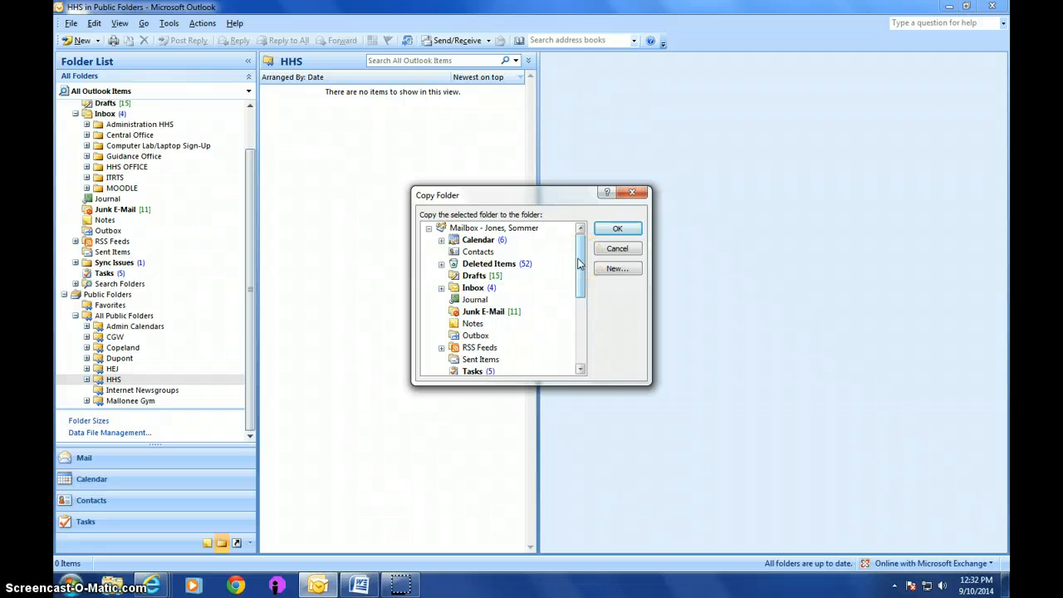
{"action": "mouse_move", "coordinate": [578, 263]}
{"action": "left_mouse_down"}
{"action": "mouse_move", "coordinate": [579, 322]}
{"action": "mouse_move", "coordinate": [579, 250]}
{"action": "left_mouse_up"}
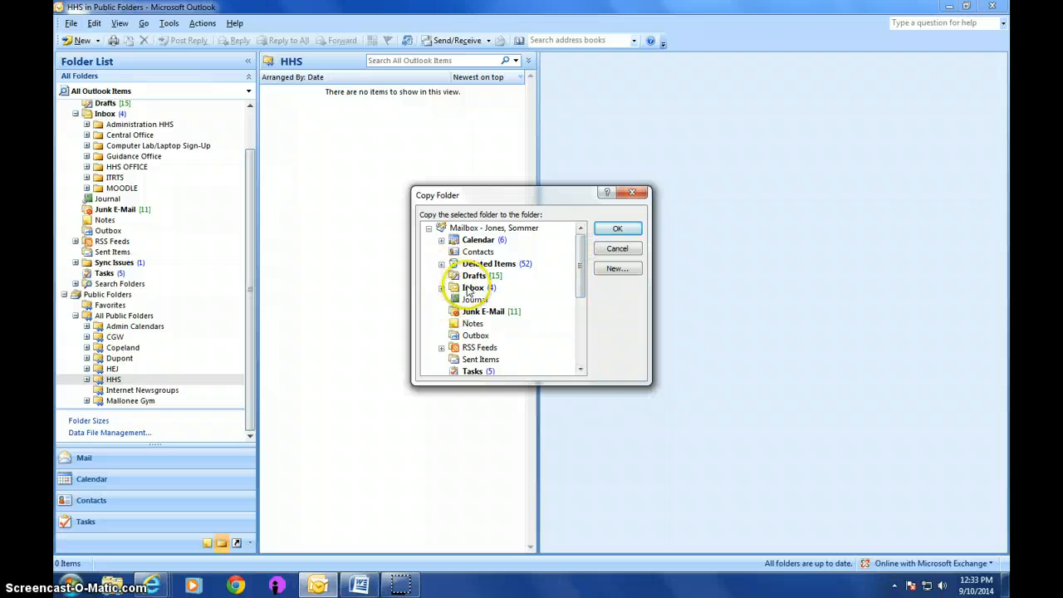
{"action": "left_click", "coordinate": [441, 287]}
{"action": "double_click", "coordinate": [469, 292]}
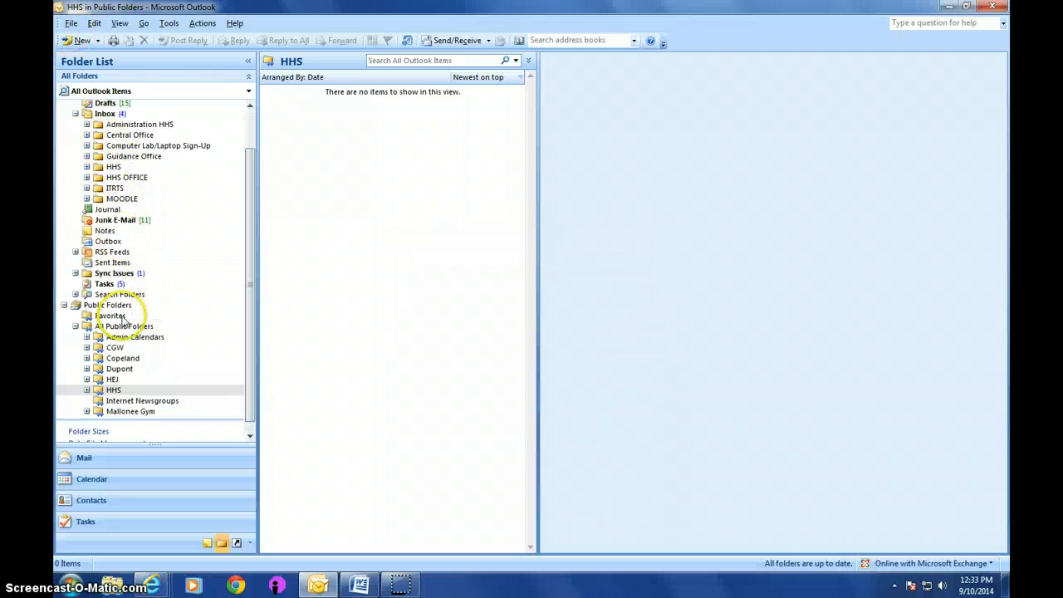
{"action": "left_click", "coordinate": [112, 168]}
{"action": "right_click", "coordinate": [112, 168]}
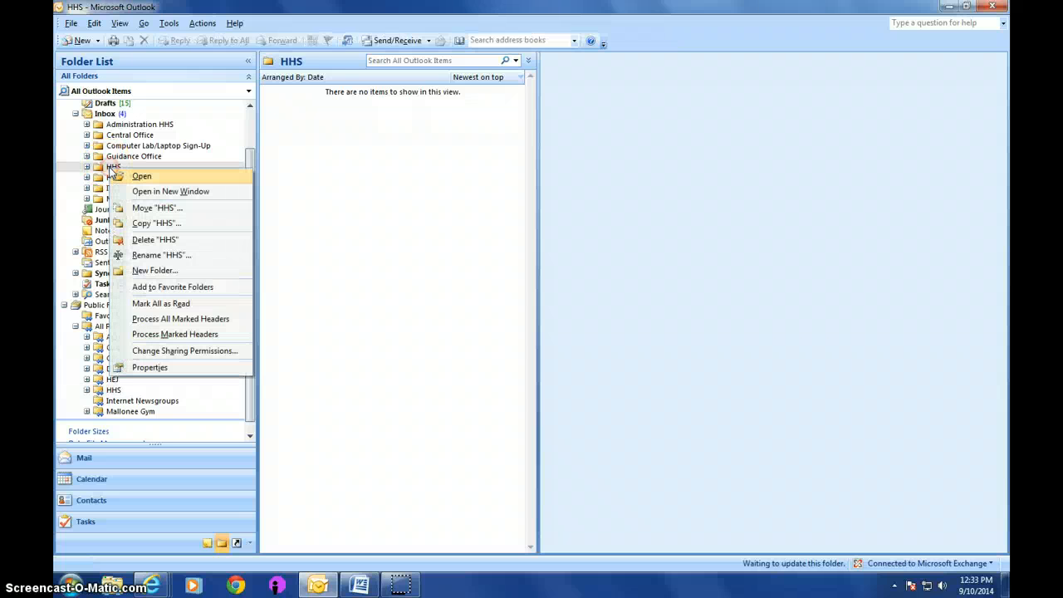
{"action": "left_click", "coordinate": [150, 224]}
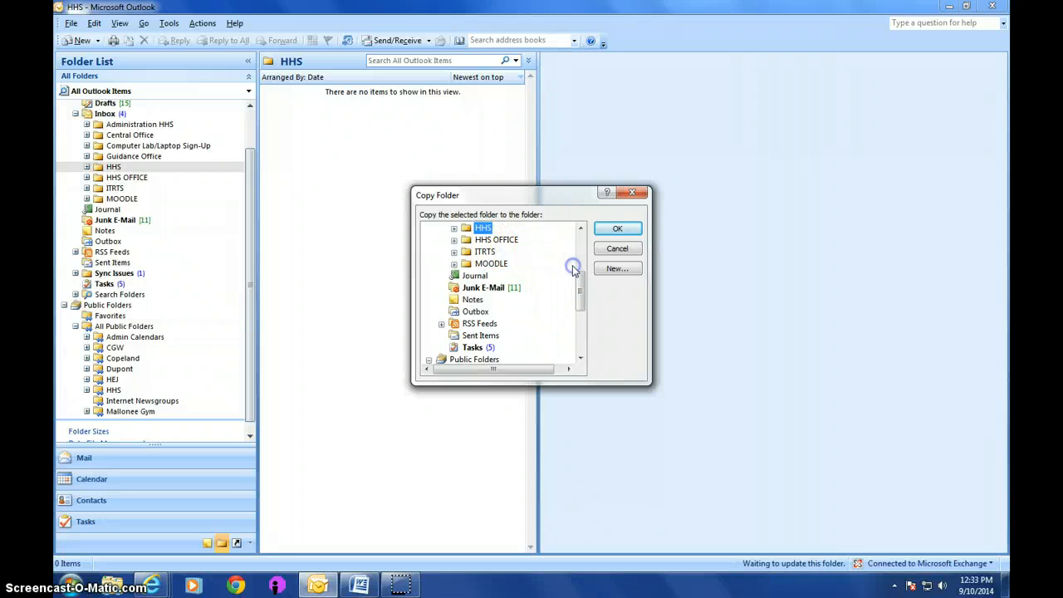
{"action": "left_click_drag", "start_coordinate": [579, 282], "coordinate": [579, 259]}
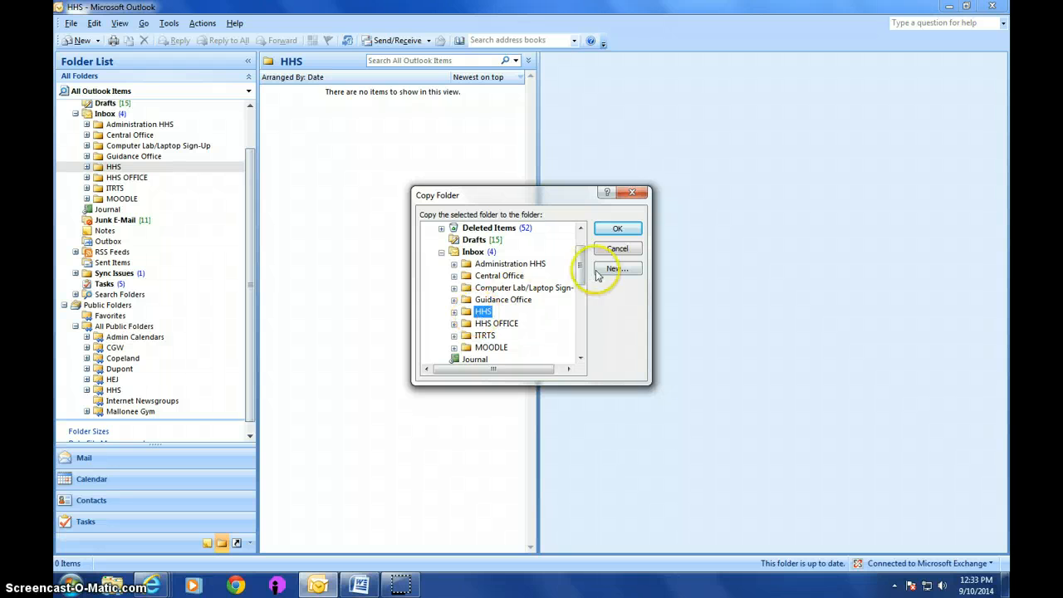
{"action": "left_click", "coordinate": [580, 227]}
{"action": "left_click", "coordinate": [581, 227]}
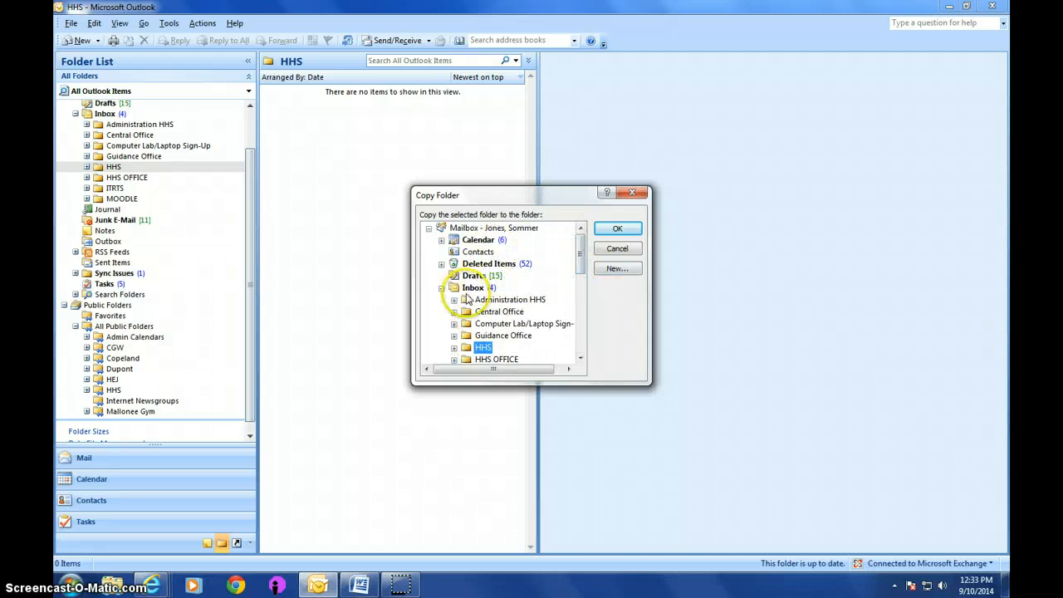
{"action": "left_click", "coordinate": [491, 324]}
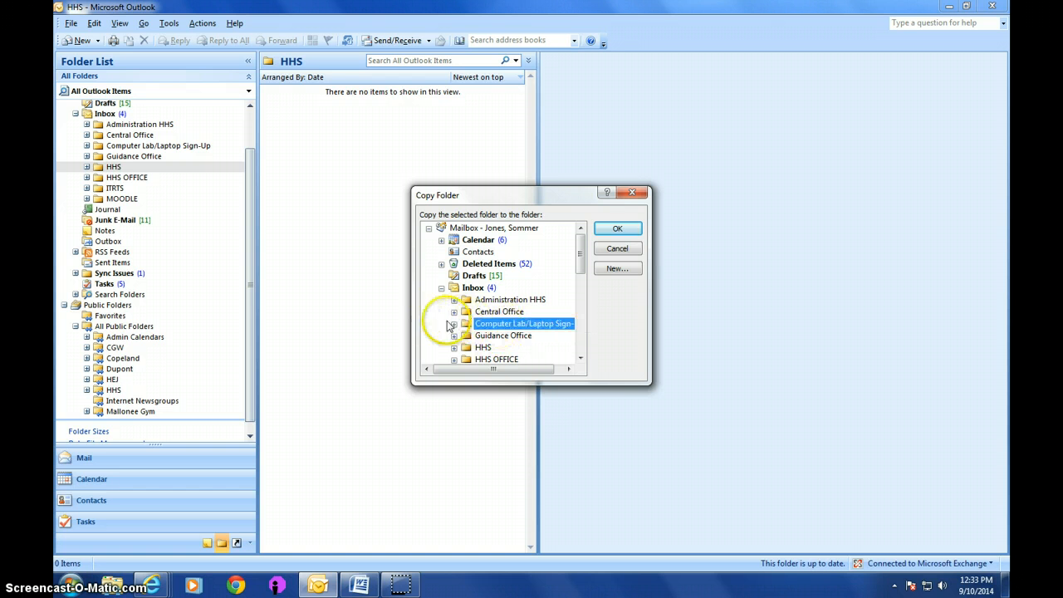
{"action": "left_click", "coordinate": [633, 192]}
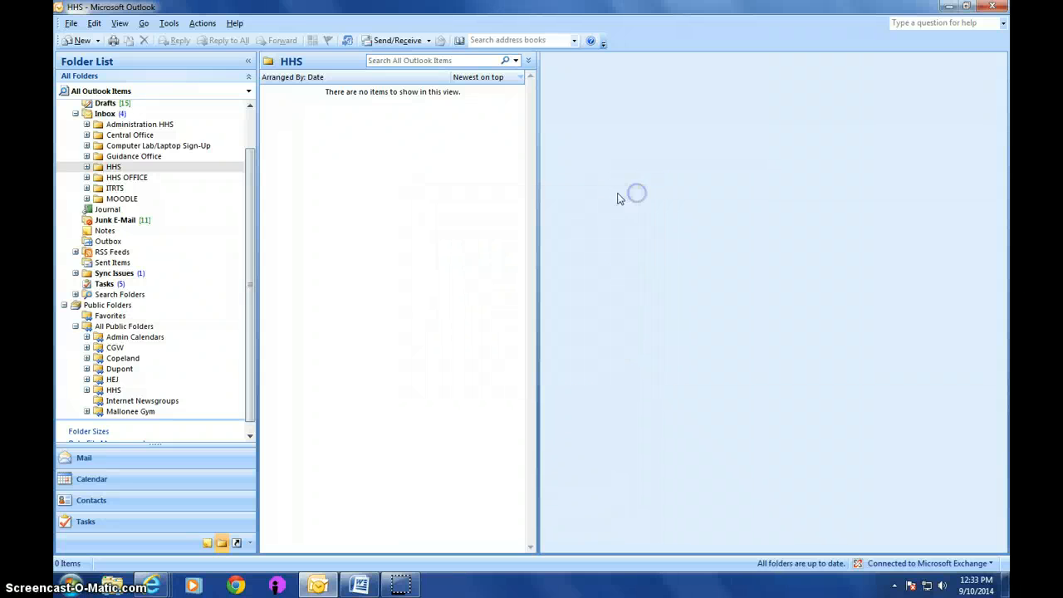
Step: Expand the Computer Lab/Laptop Sign-Up folder in the Inbox and select its HHS subfolder
{"action": "left_click", "coordinate": [120, 146]}
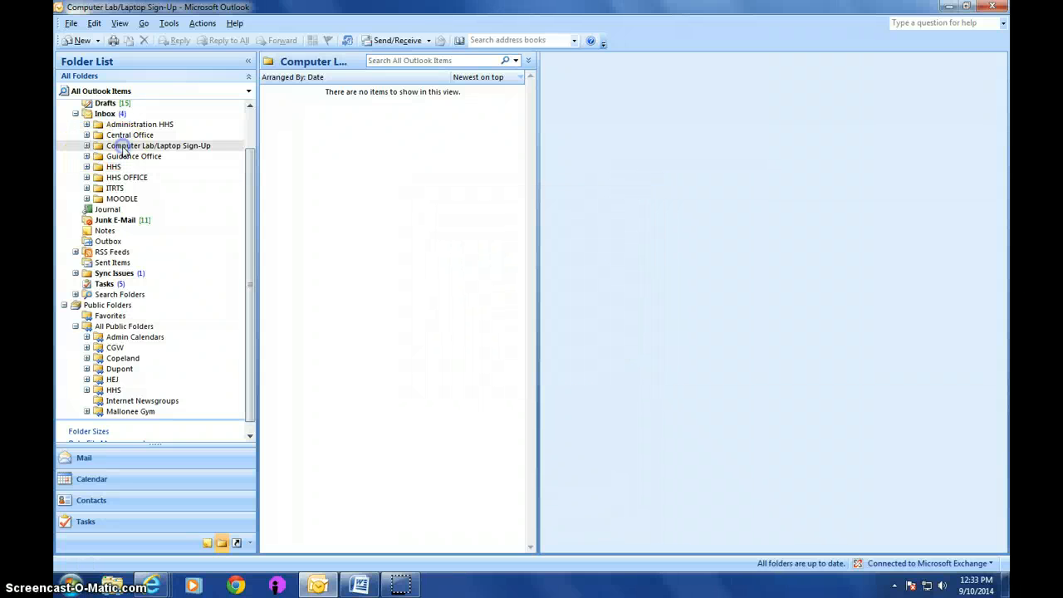
{"action": "double_click", "coordinate": [118, 147]}
{"action": "left_click", "coordinate": [123, 158]}
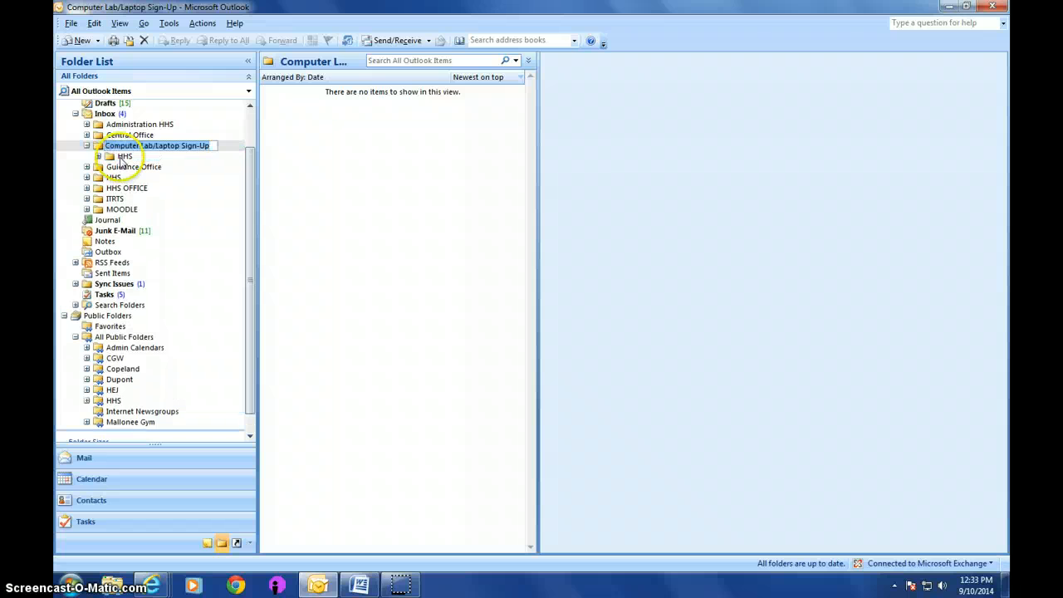
Step: Expand the HHS subfolder under Computer Lab/Laptop Sign-Up and open the Computer Lab - Library calendar
{"action": "left_click", "coordinate": [98, 157]}
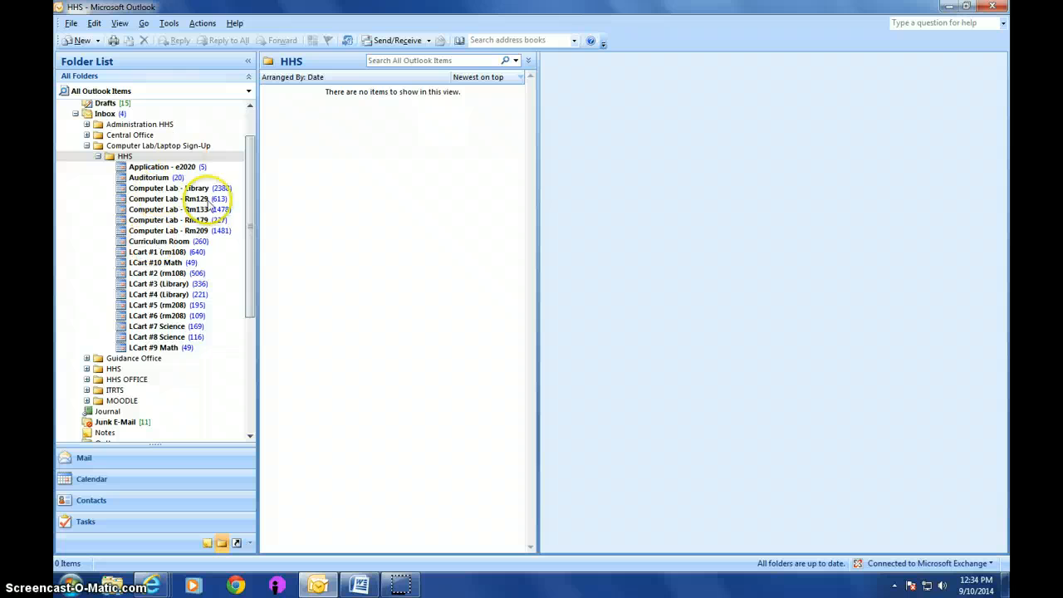
{"action": "left_click_drag", "start_coordinate": [252, 225], "coordinate": [254, 161]}
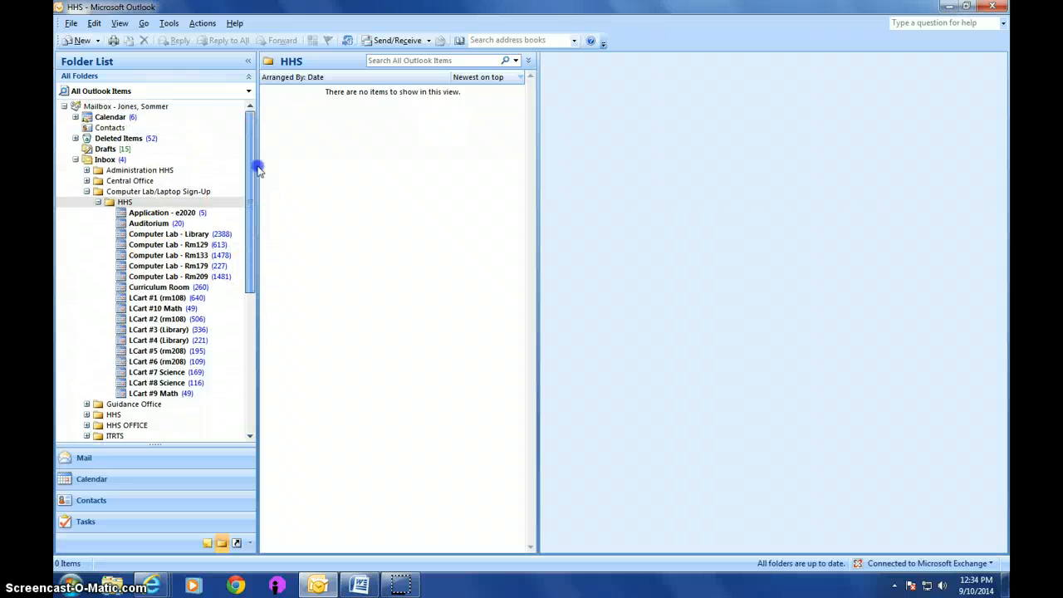
{"action": "left_click", "coordinate": [167, 236]}
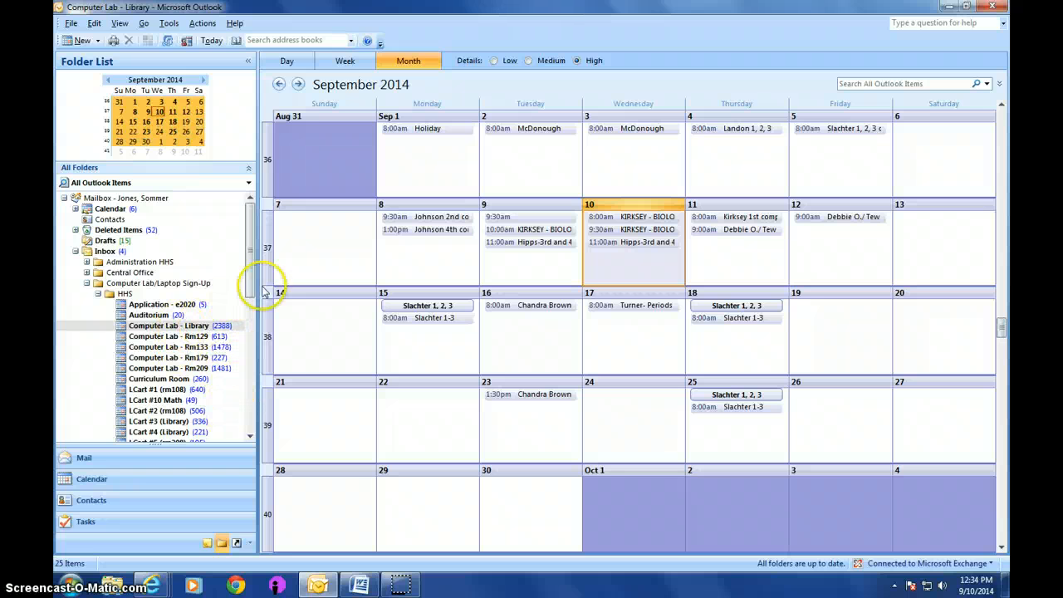
{"action": "left_click_drag", "start_coordinate": [252, 252], "coordinate": [251, 284]}
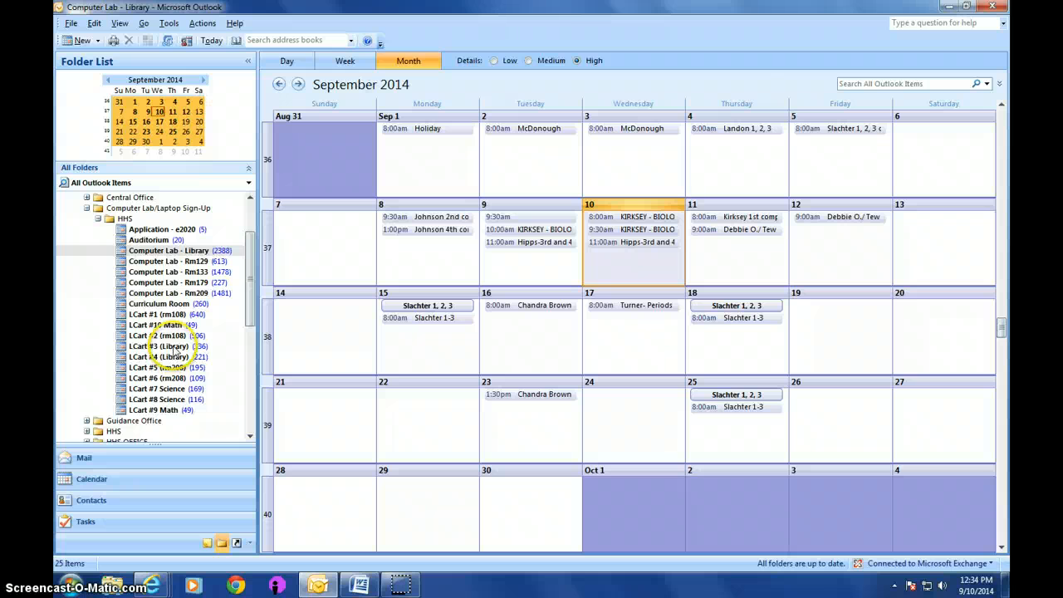
Step: View the details of the 8:00 AM biology appointment on September 10 in the Computer Lab - Library calendar, and close it
{"action": "left_click", "coordinate": [163, 253]}
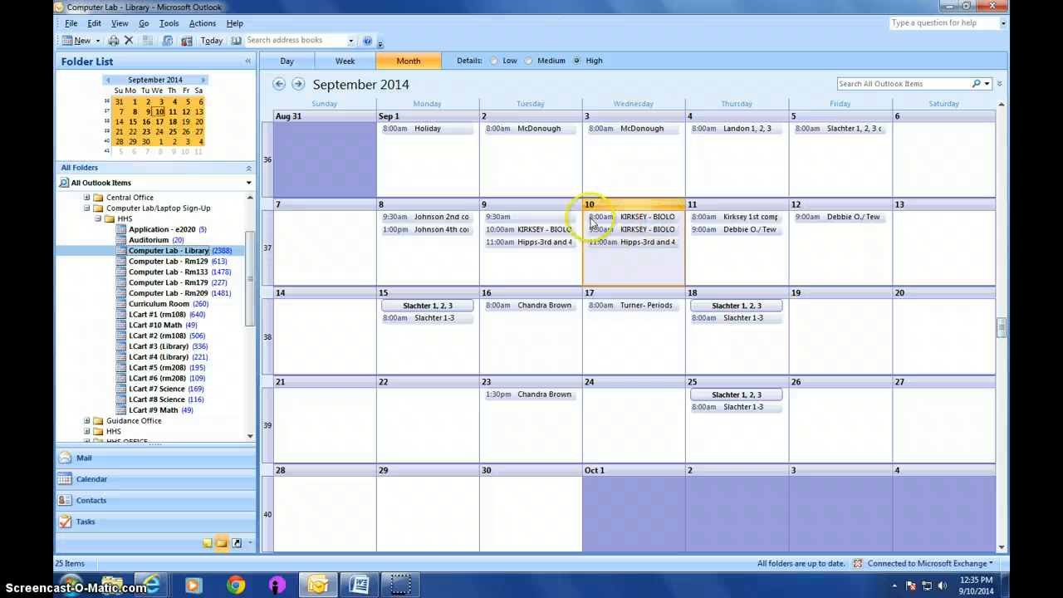
{"action": "double_click", "coordinate": [636, 218]}
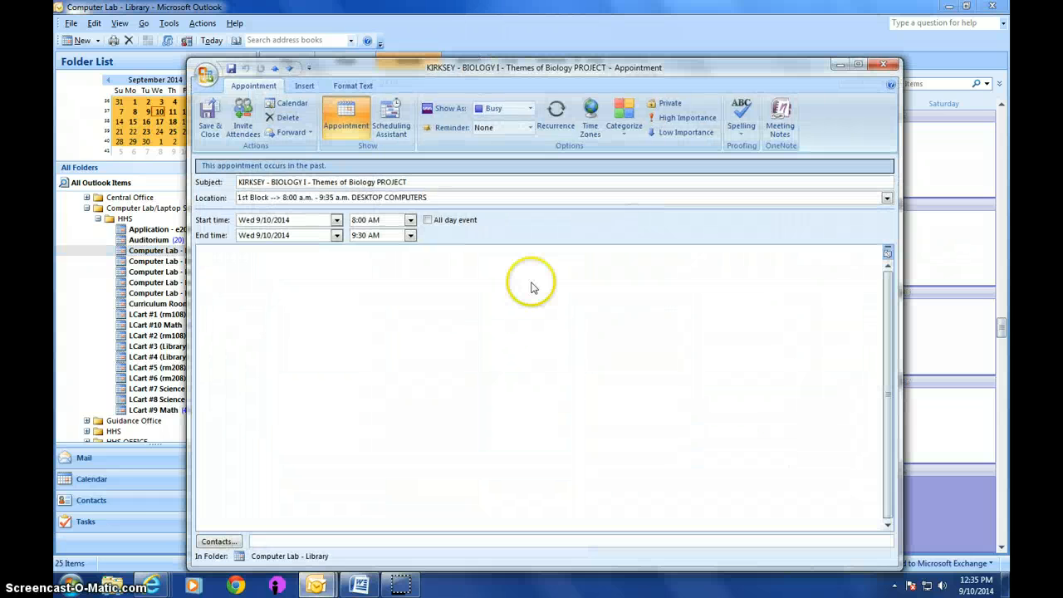
{"action": "left_click", "coordinate": [884, 64]}
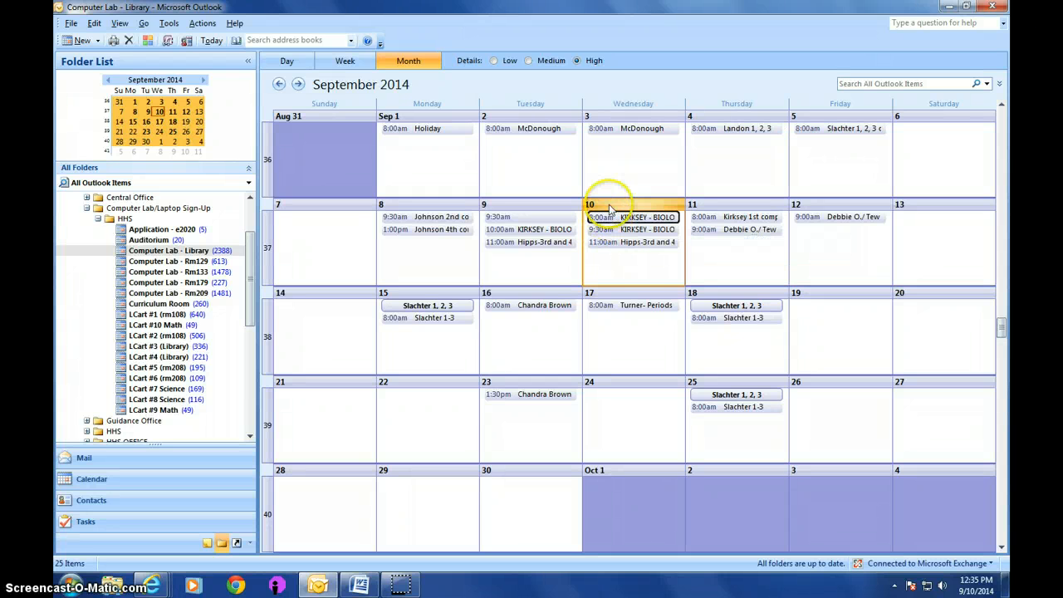
Step: Start a blank event on Wednesday, September 10 and move its window clear of that week's calendar entries
{"action": "left_click", "coordinate": [623, 266]}
{"action": "double_click", "coordinate": [623, 266]}
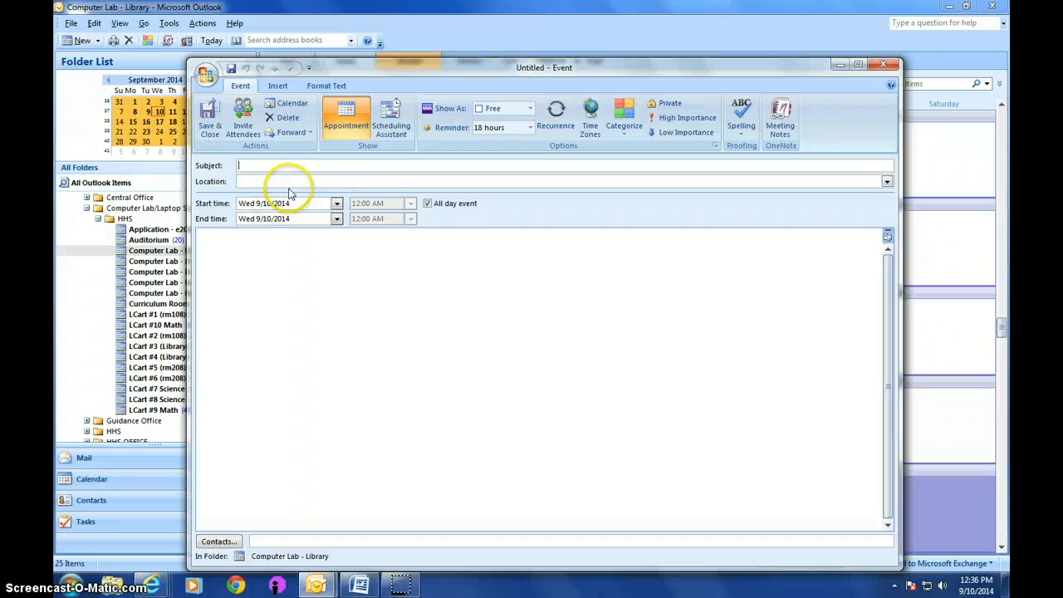
{"action": "left_click", "coordinate": [254, 164]}
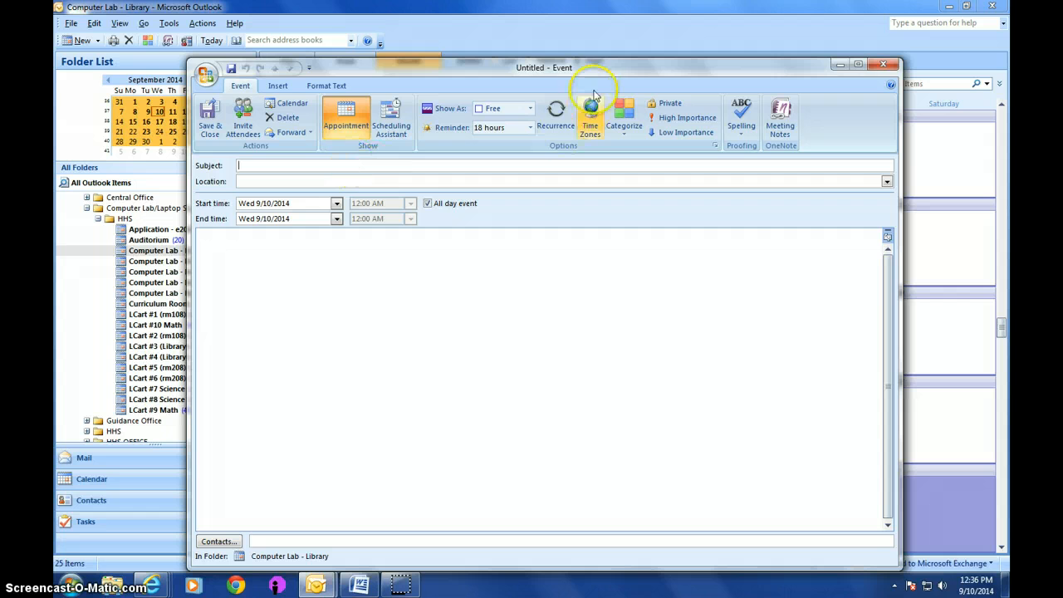
{"action": "left_click_drag", "start_coordinate": [594, 75], "coordinate": [704, 318]}
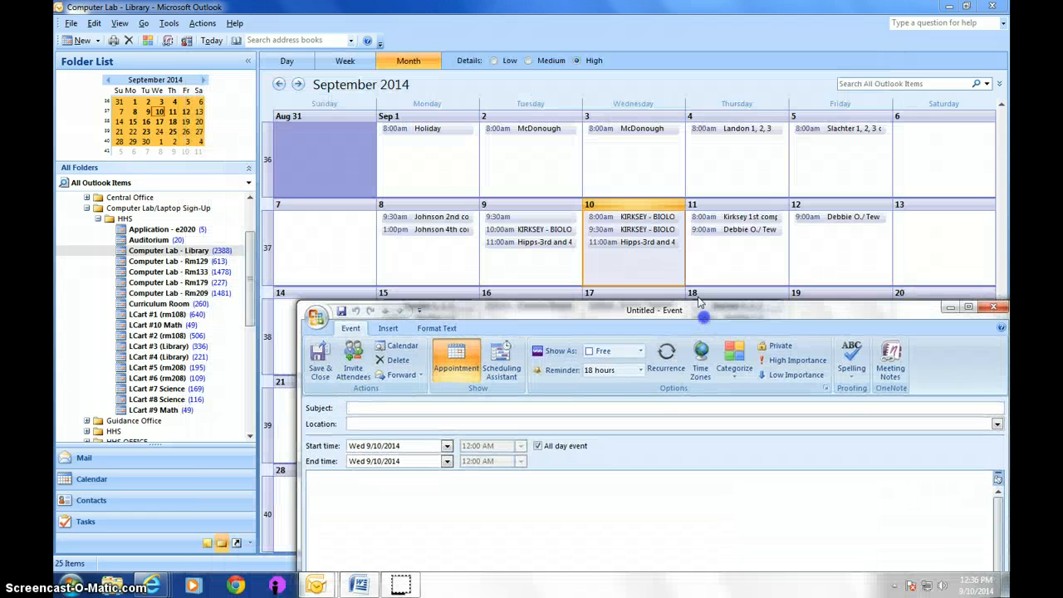
Step: Reopen the 8:00 AM biology appointment on September 10, examine its location text and end time choices, and close it unchanged
{"action": "left_click", "coordinate": [639, 217]}
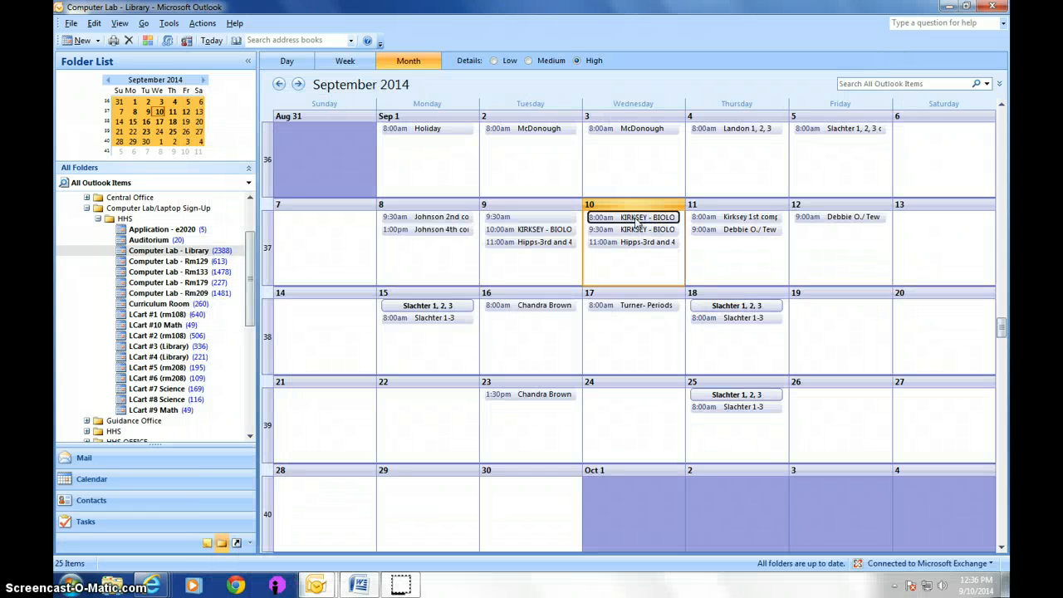
{"action": "left_click", "coordinate": [621, 219]}
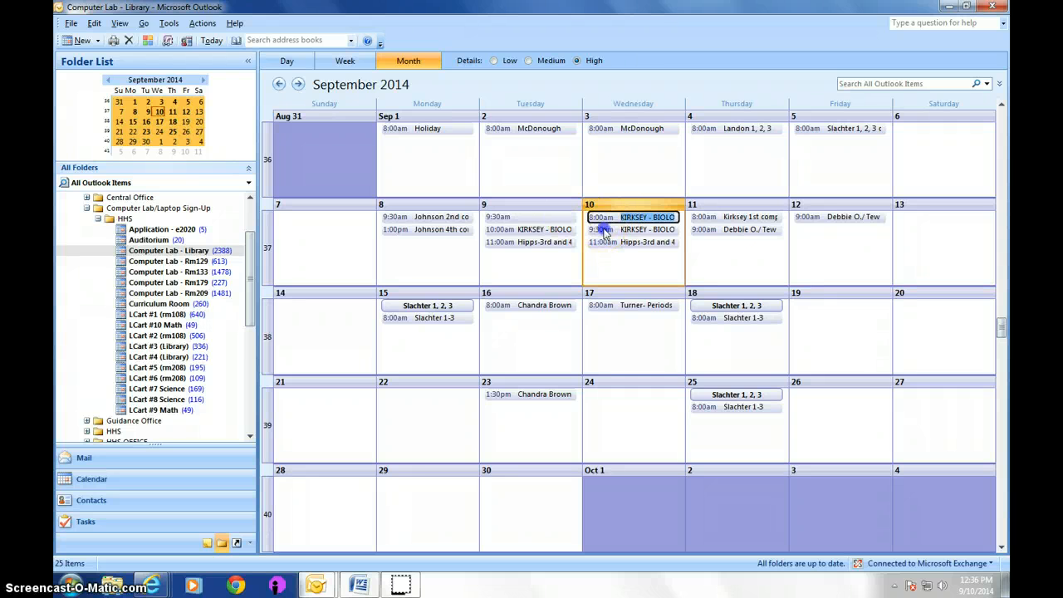
{"action": "double_click", "coordinate": [600, 218]}
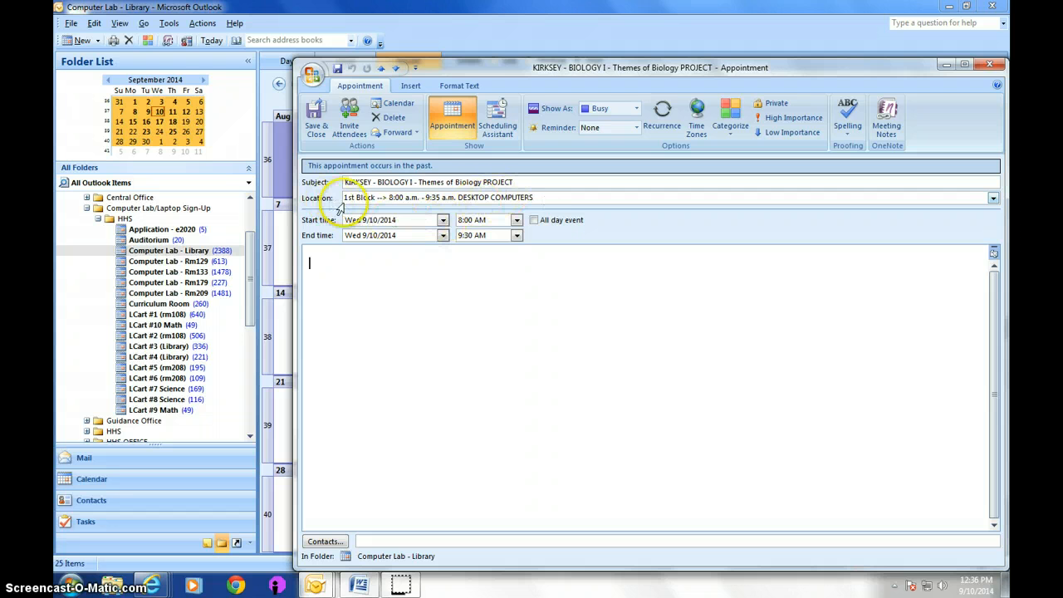
{"action": "triple_click", "coordinate": [553, 198]}
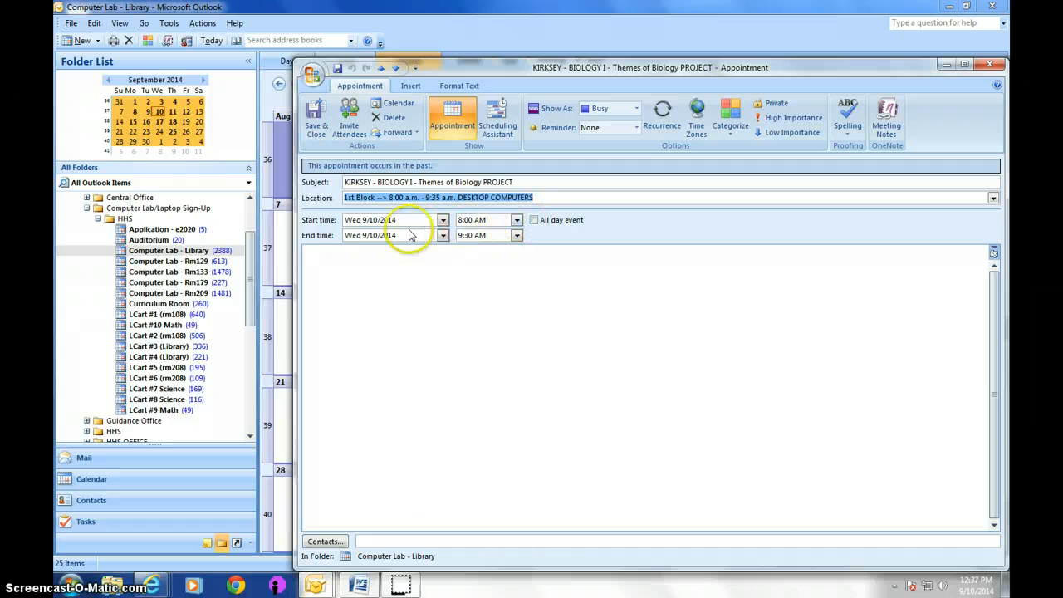
{"action": "left_click", "coordinate": [516, 236]}
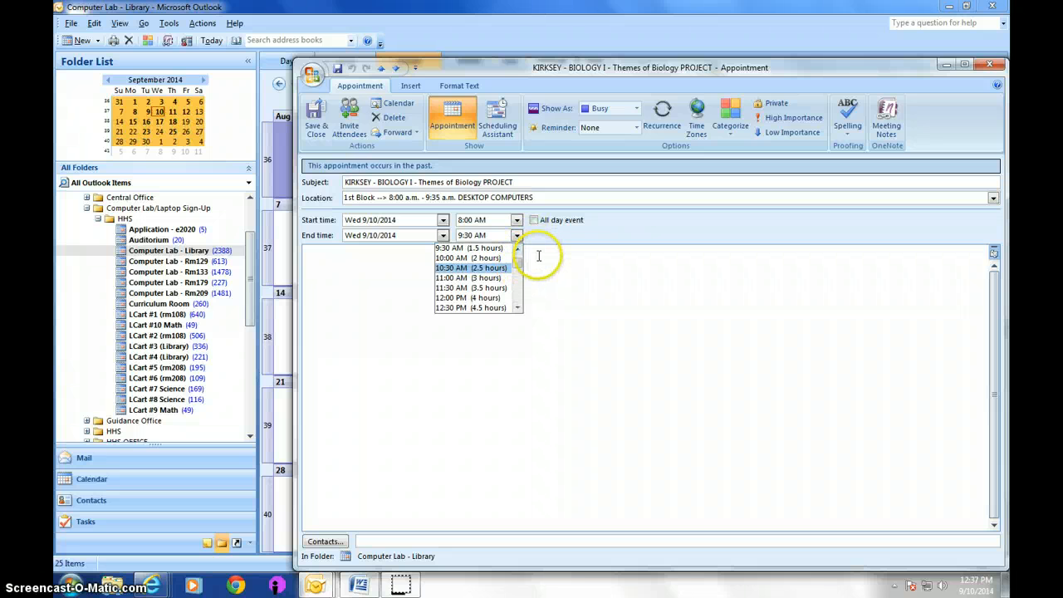
{"action": "left_click", "coordinate": [539, 255]}
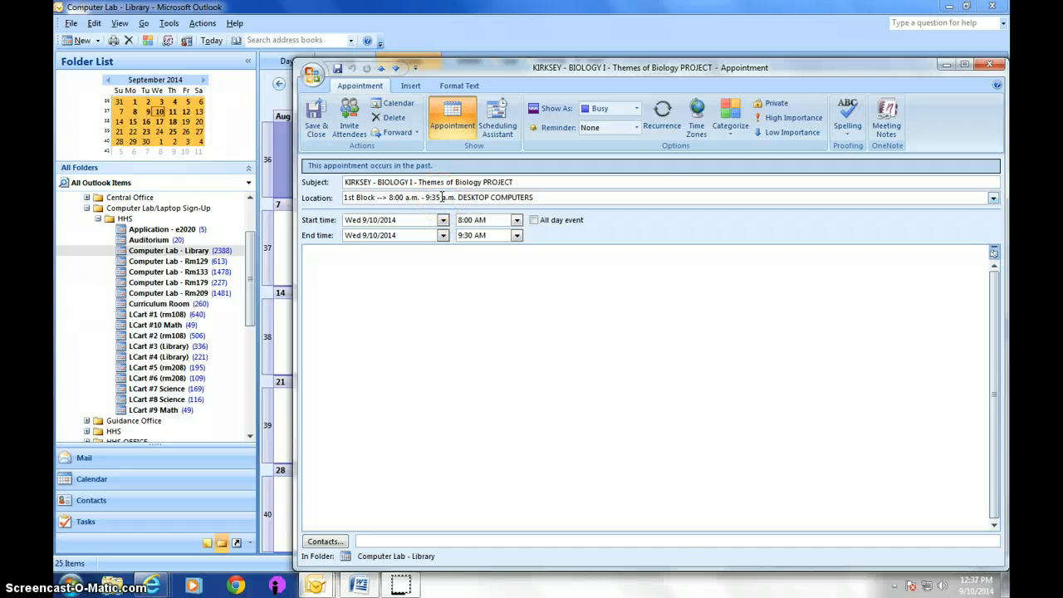
{"action": "left_click", "coordinate": [989, 66]}
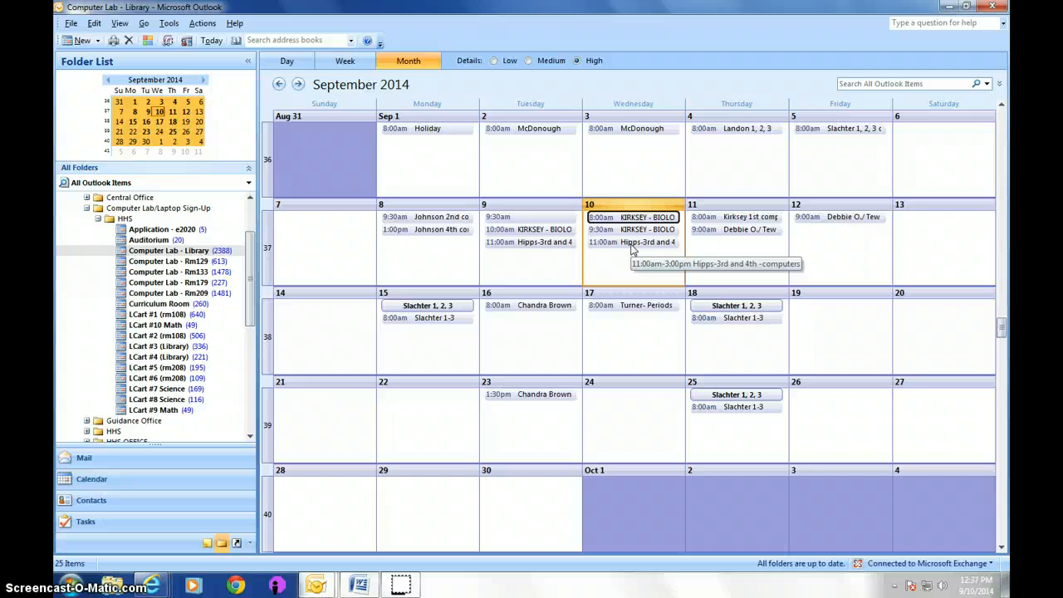
Step: Open the 11:00 AM computer booking on September 10, check its subject and times, and close it
{"action": "left_click", "coordinate": [614, 252]}
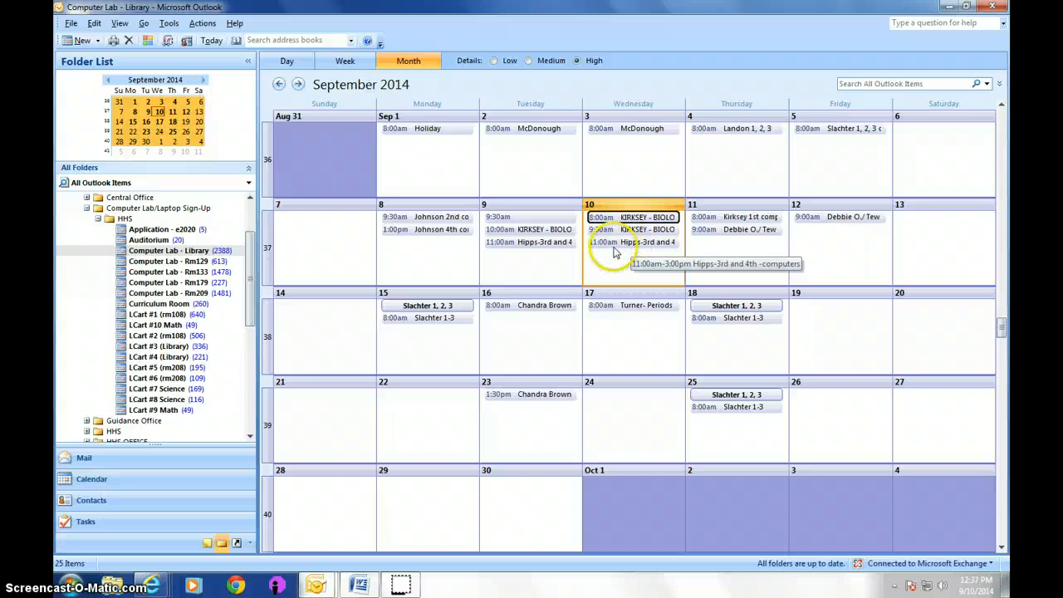
{"action": "left_click", "coordinate": [612, 242]}
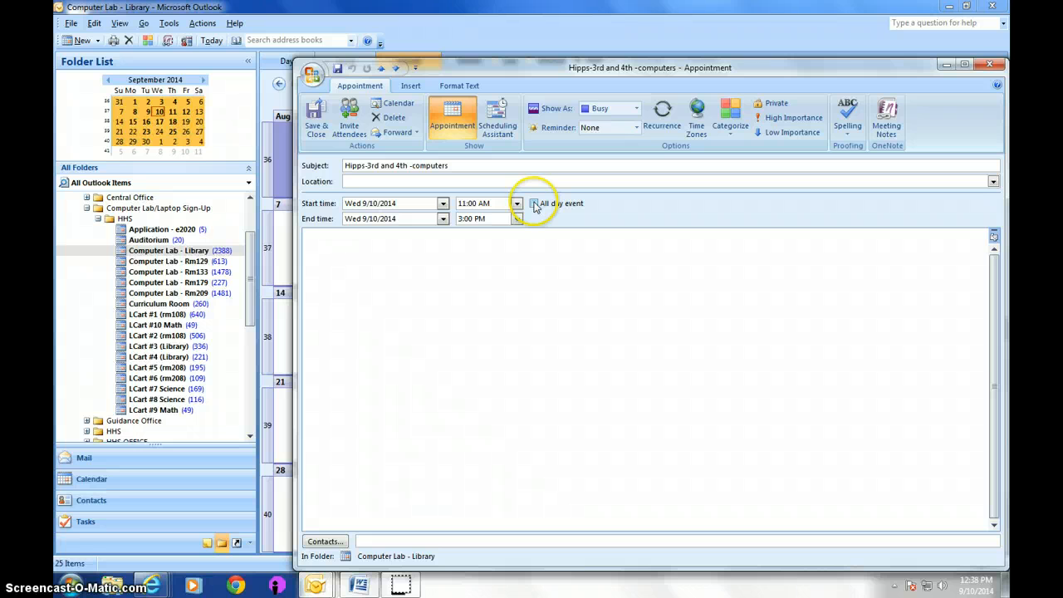
{"action": "left_click", "coordinate": [991, 65]}
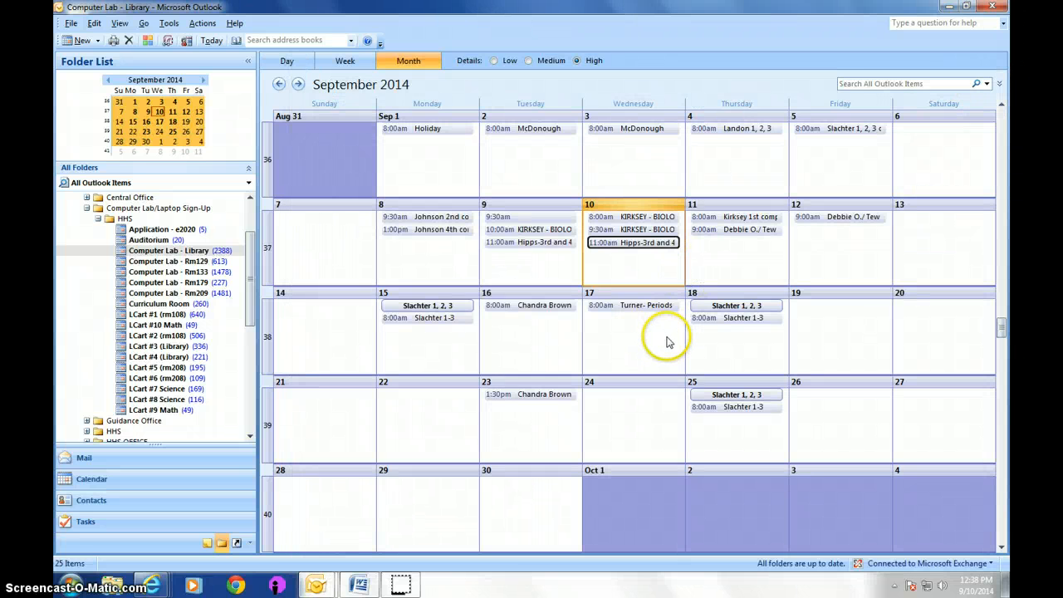
Step: Browse the surrounding weeks of the library lab calendar and review the 8:00 AM September 10 appointment form again before closing it
{"action": "scroll", "coordinate": [697, 366], "scroll_direction": "down", "scroll_amount": 1}
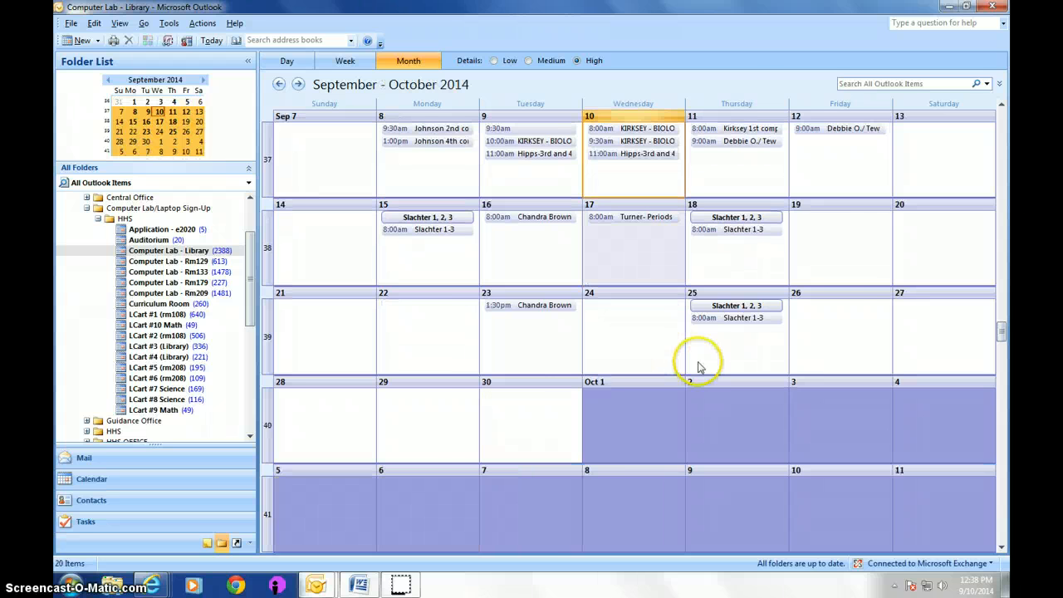
{"action": "scroll", "coordinate": [697, 366], "scroll_direction": "up", "scroll_amount": 2}
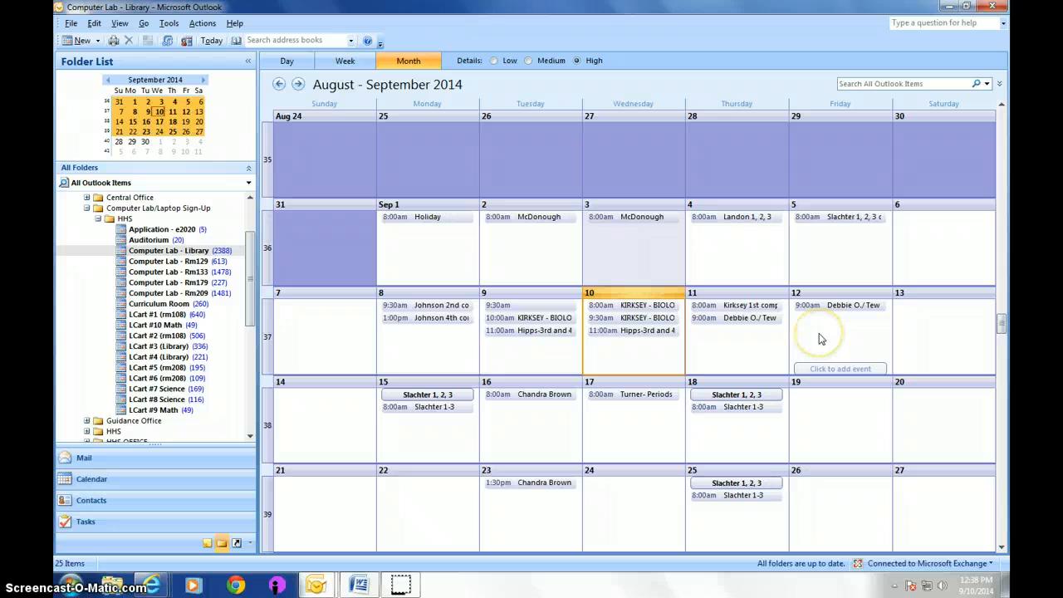
{"action": "double_click", "coordinate": [613, 307]}
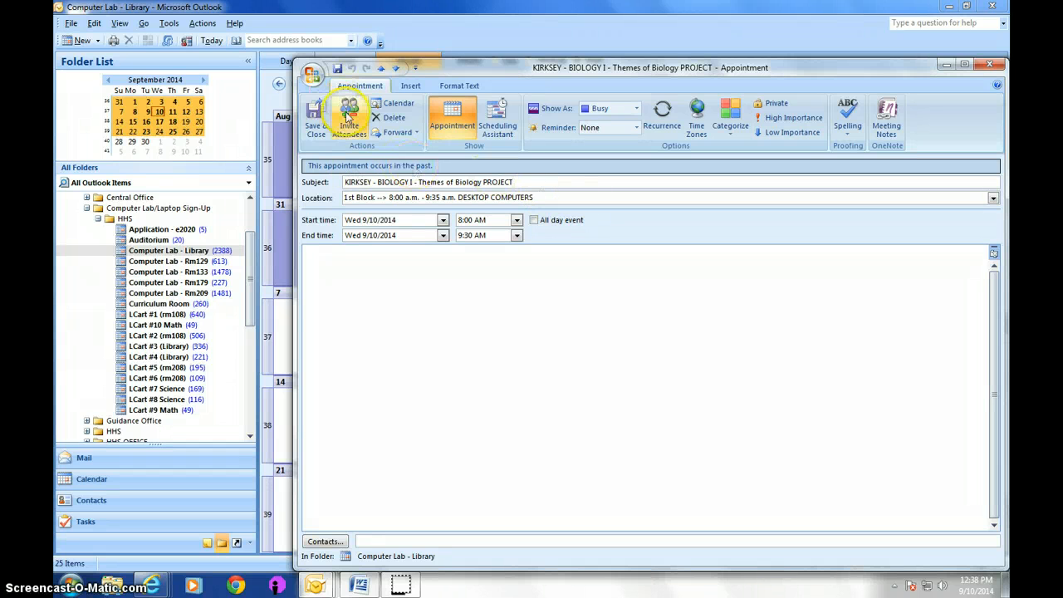
{"action": "left_click", "coordinate": [311, 133]}
{"action": "left_click", "coordinate": [491, 261]}
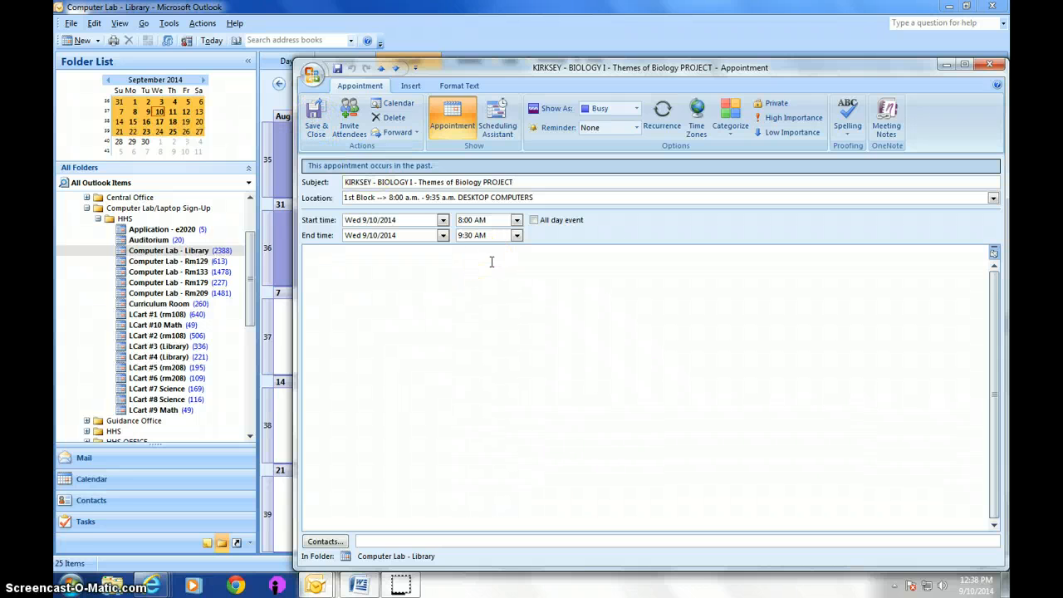
{"action": "left_click", "coordinate": [988, 65]}
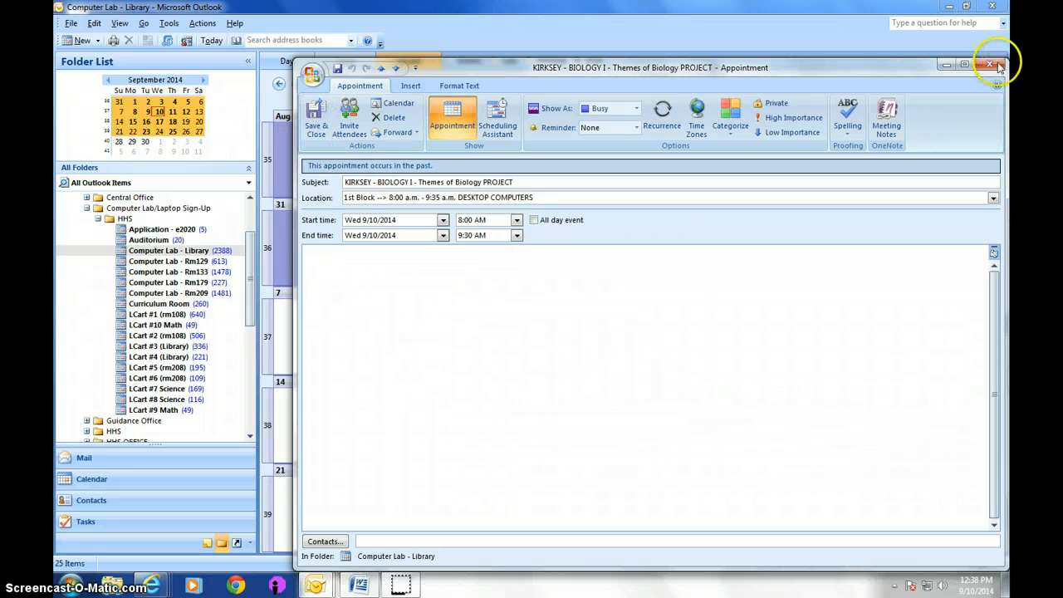
{"action": "left_click", "coordinate": [640, 357]}
{"action": "left_click", "coordinate": [750, 346]}
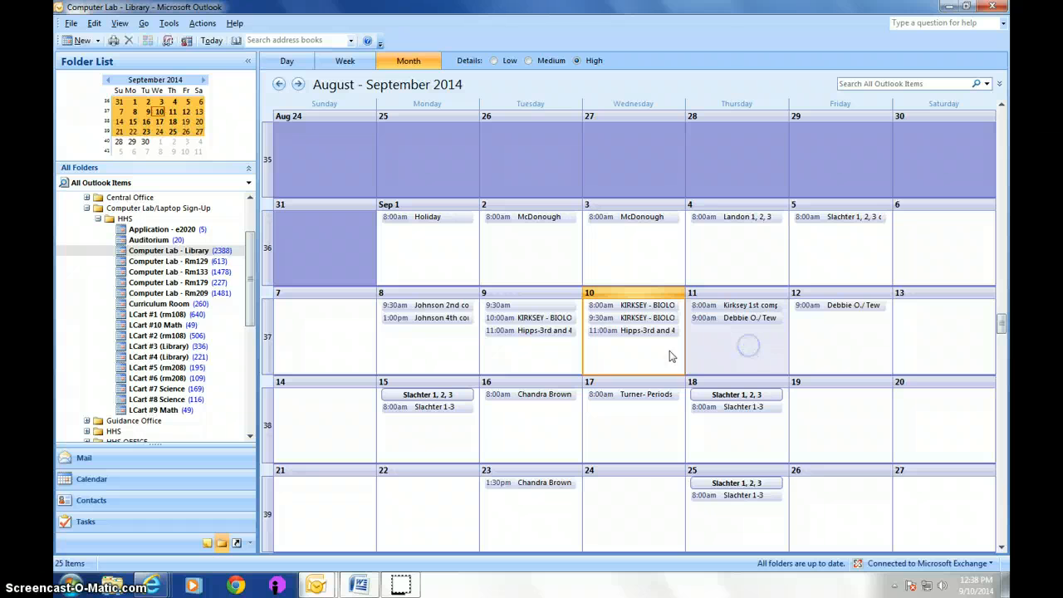
Step: Open the LCart #1 (rm108) calendar and view its bookings by week and by month
{"action": "left_click", "coordinate": [145, 315]}
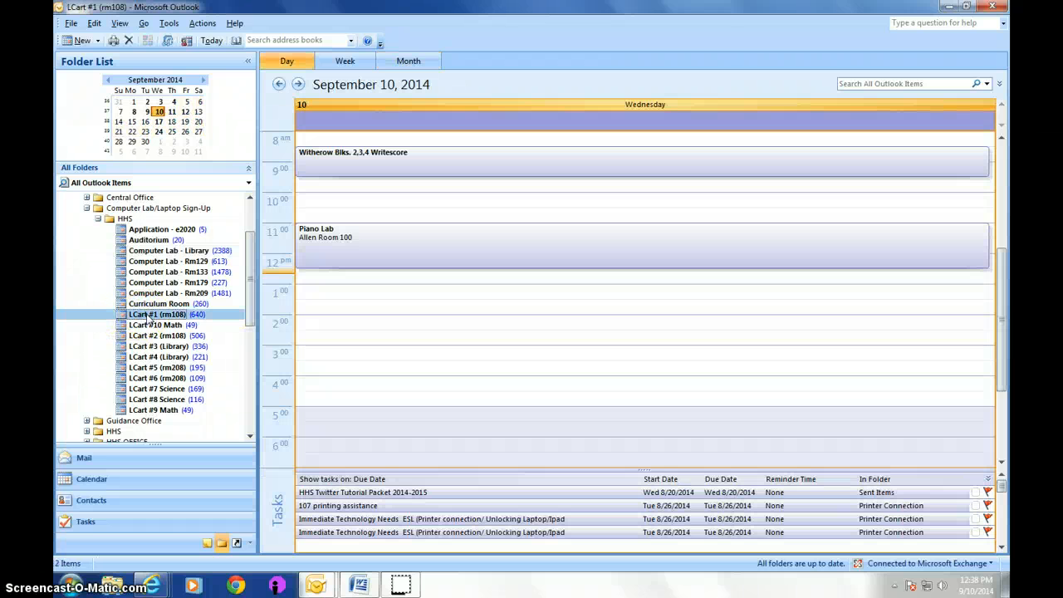
{"action": "left_click", "coordinate": [158, 317]}
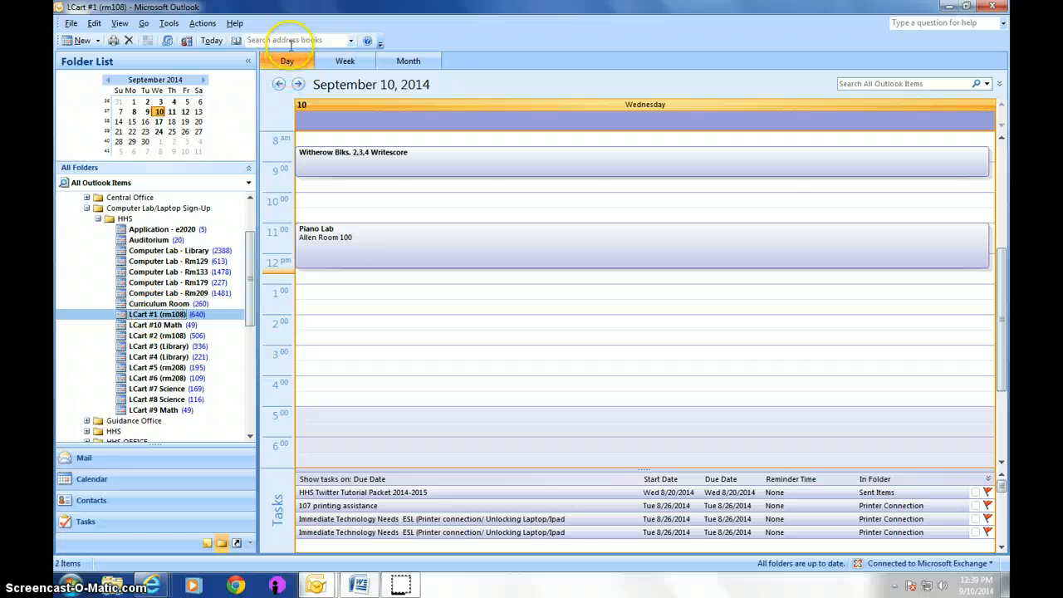
{"action": "left_click", "coordinate": [344, 62]}
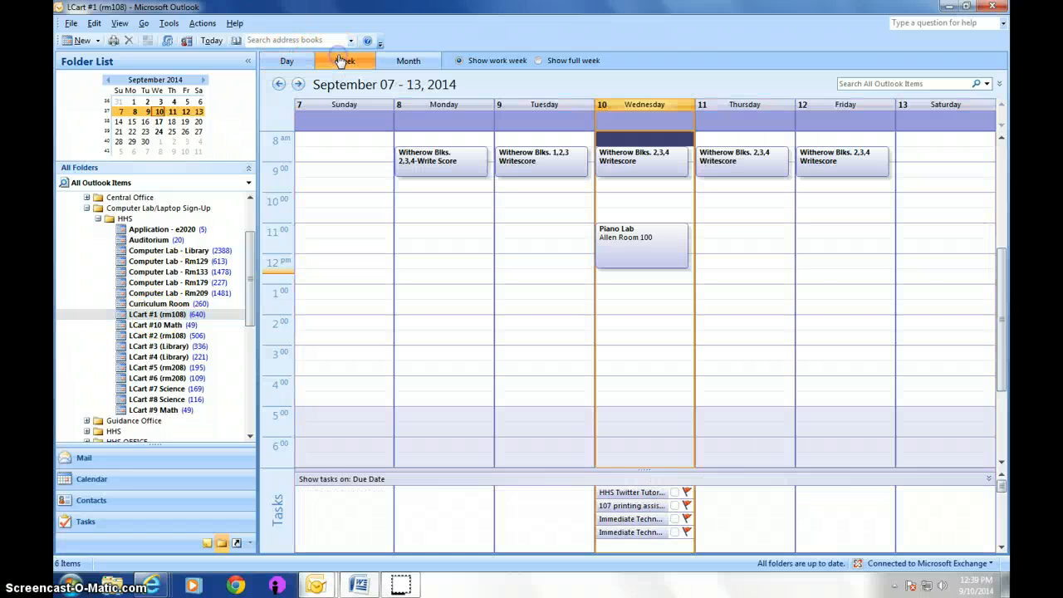
{"action": "left_click", "coordinate": [408, 62]}
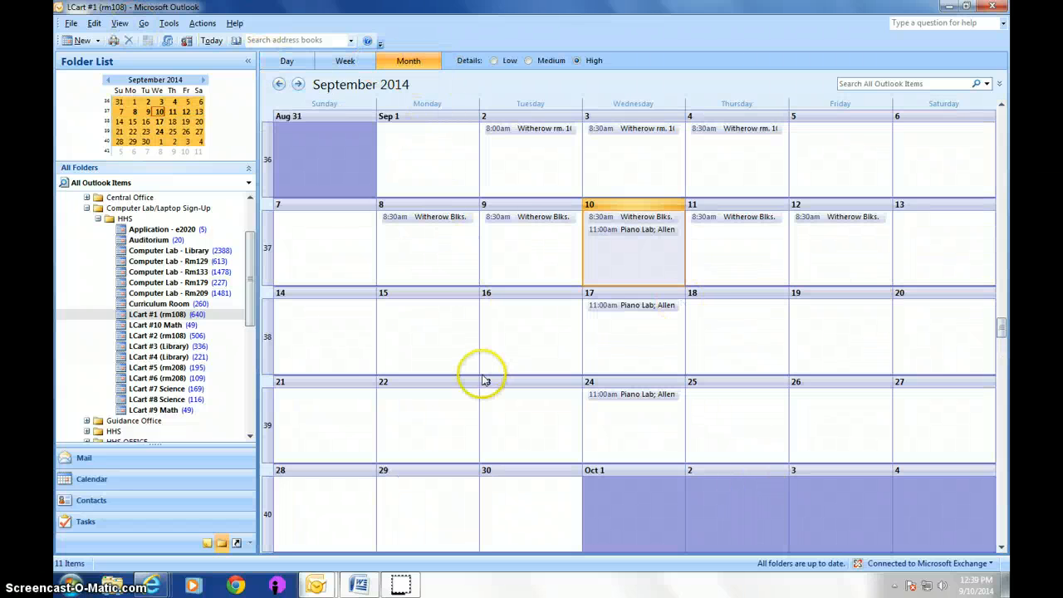
Step: Return the LCart #1 (rm108) calendar to the week view and inspect Wednesday's Piano Lab booking
{"action": "left_click", "coordinate": [327, 62]}
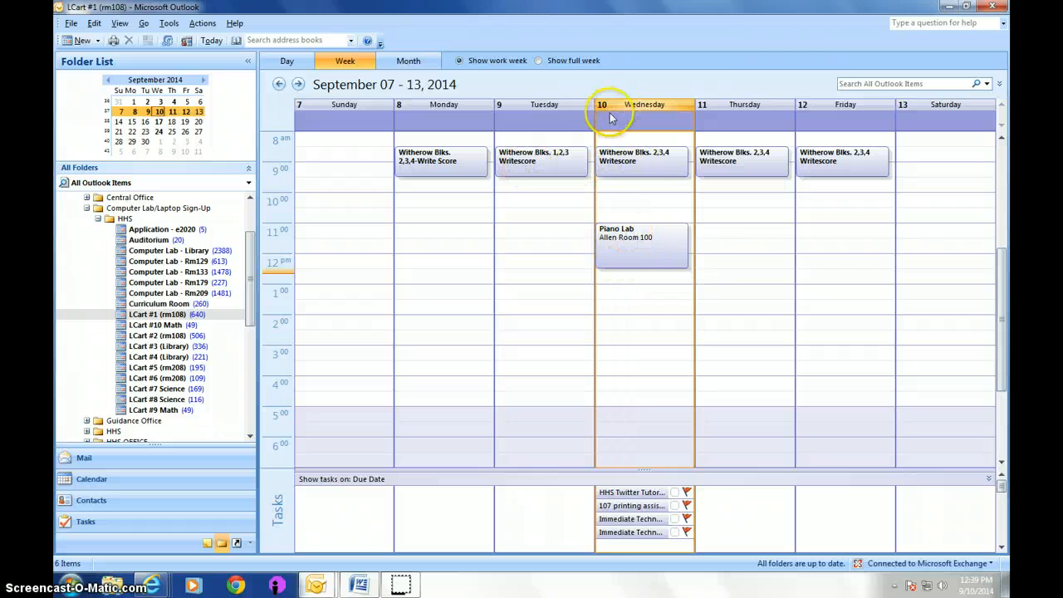
{"action": "left_click", "coordinate": [619, 248]}
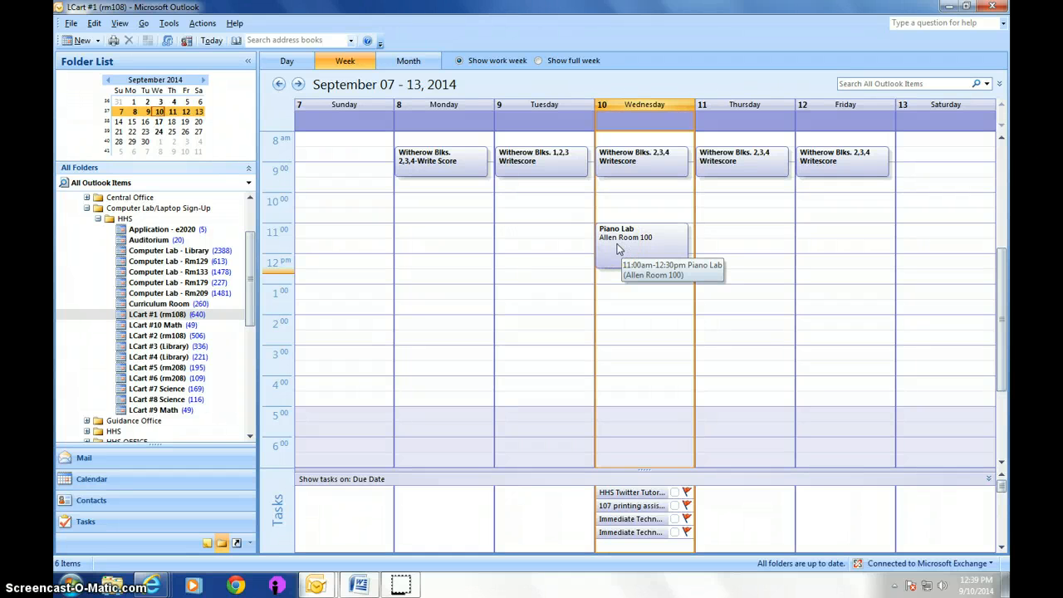
{"action": "left_click", "coordinate": [589, 258]}
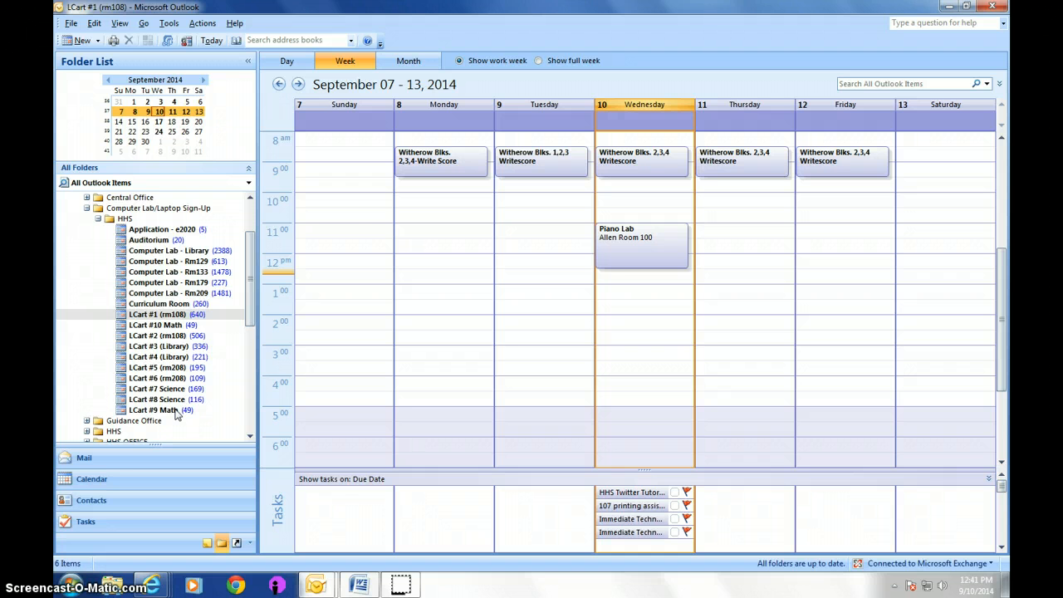
Step: Show the laptop cart calendar by month and by day, and look through the folder list down to the public folders
{"action": "left_click", "coordinate": [408, 61]}
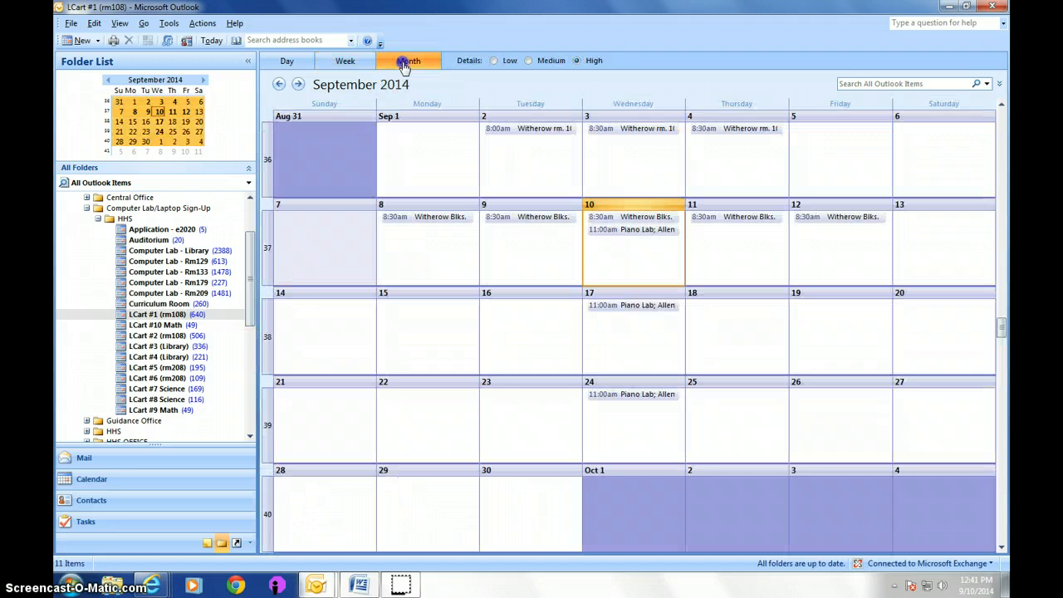
{"action": "left_click", "coordinate": [288, 61]}
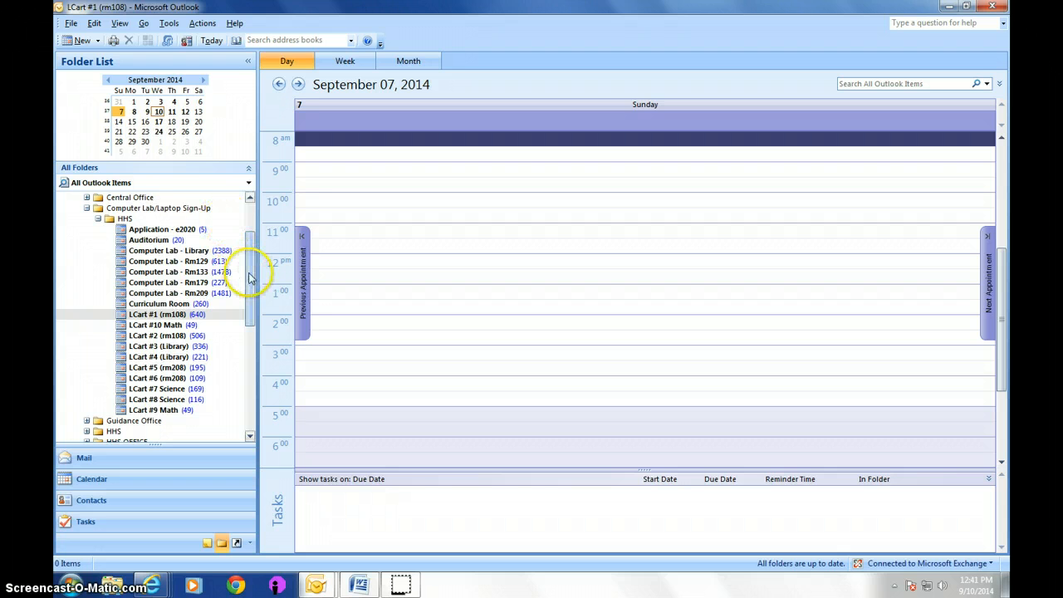
{"action": "left_click_drag", "start_coordinate": [250, 278], "coordinate": [261, 423]}
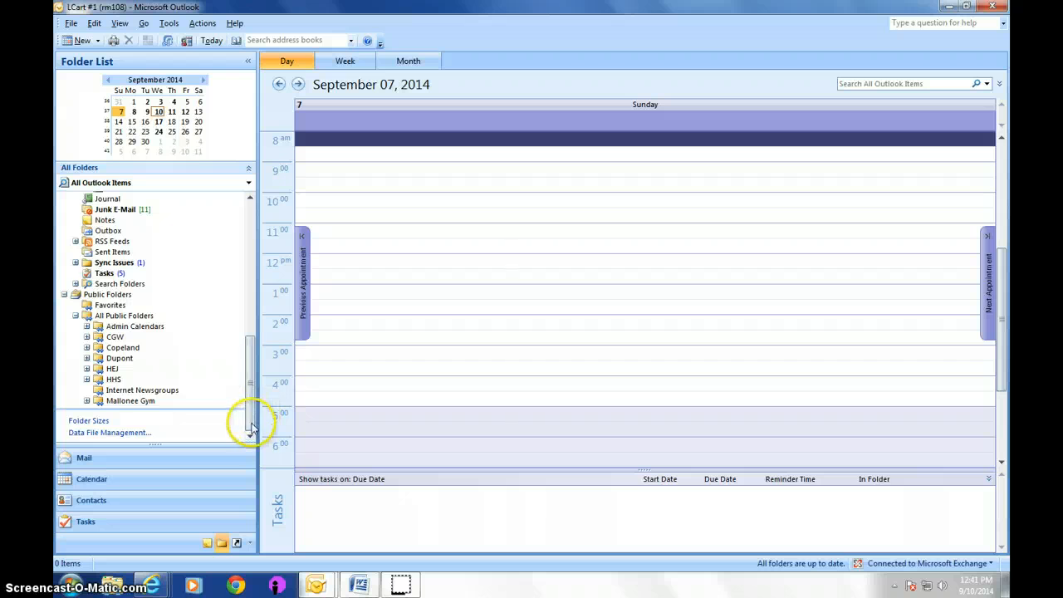
{"action": "left_click_drag", "start_coordinate": [252, 427], "coordinate": [252, 266]}
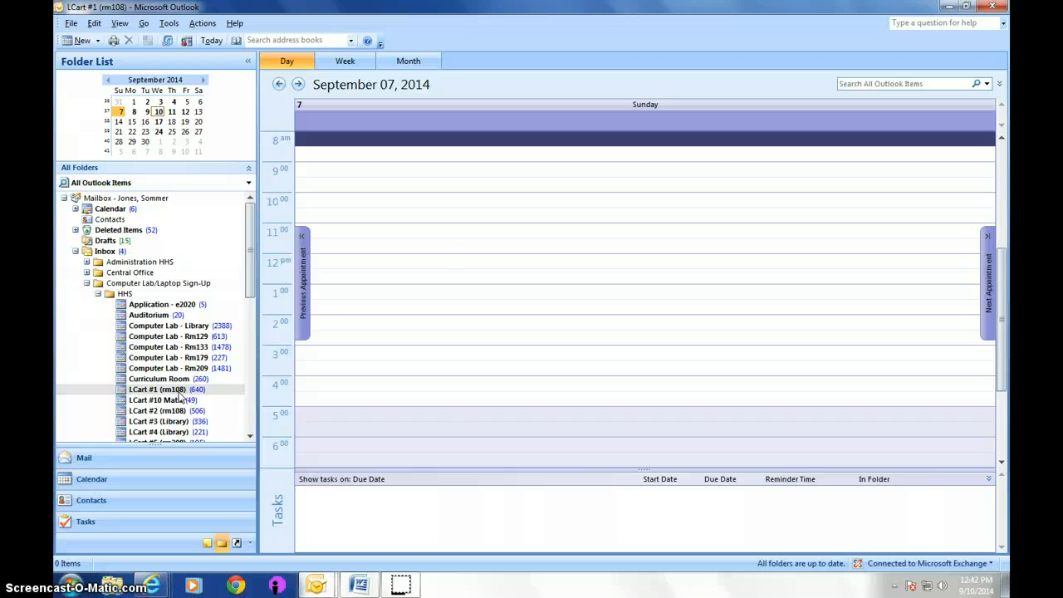
{"action": "left_click", "coordinate": [692, 532]}
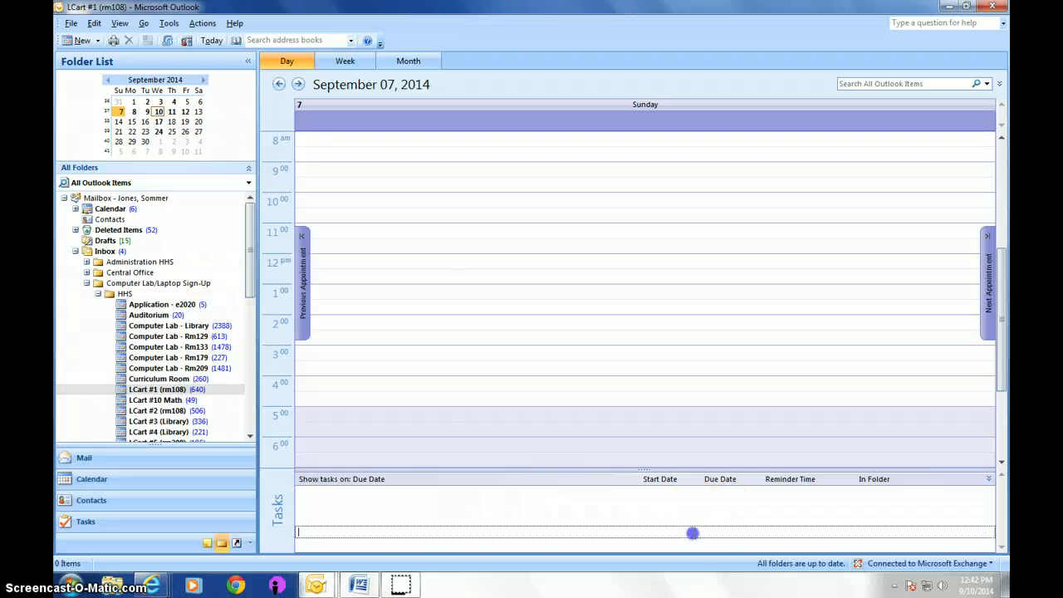